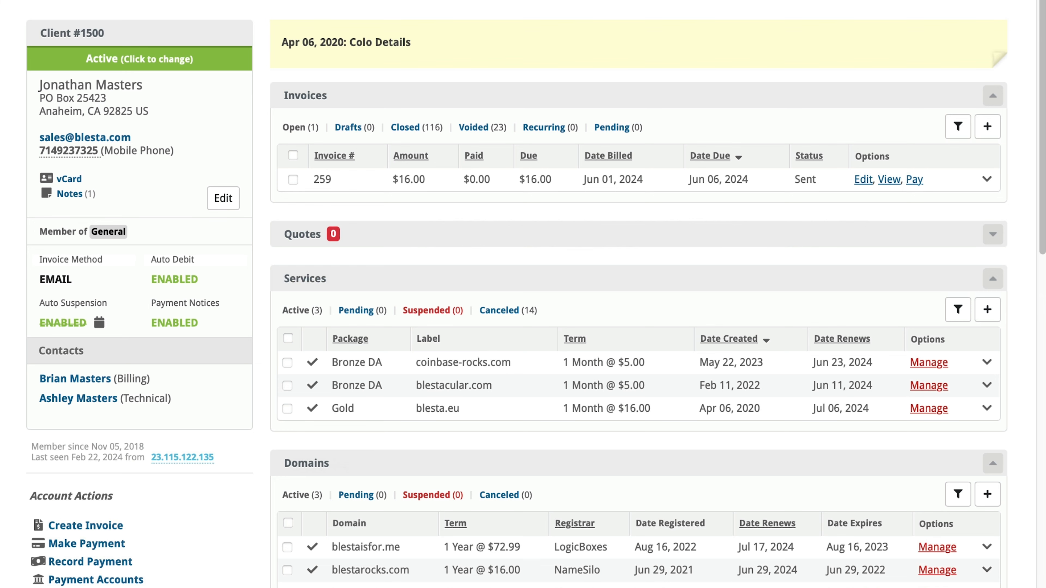
- Open the management page of the blestarocks.net domain from the client's domain list
{"action": "scroll", "coordinate": [806, 119], "scroll_direction": "down", "scroll_amount": 5}
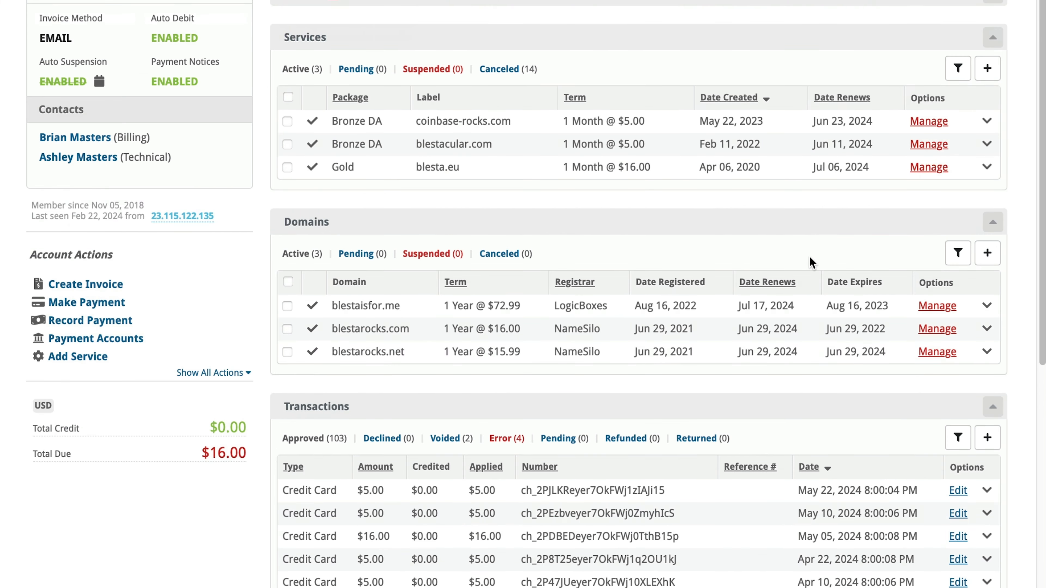
{"action": "left_click", "coordinate": [937, 351]}
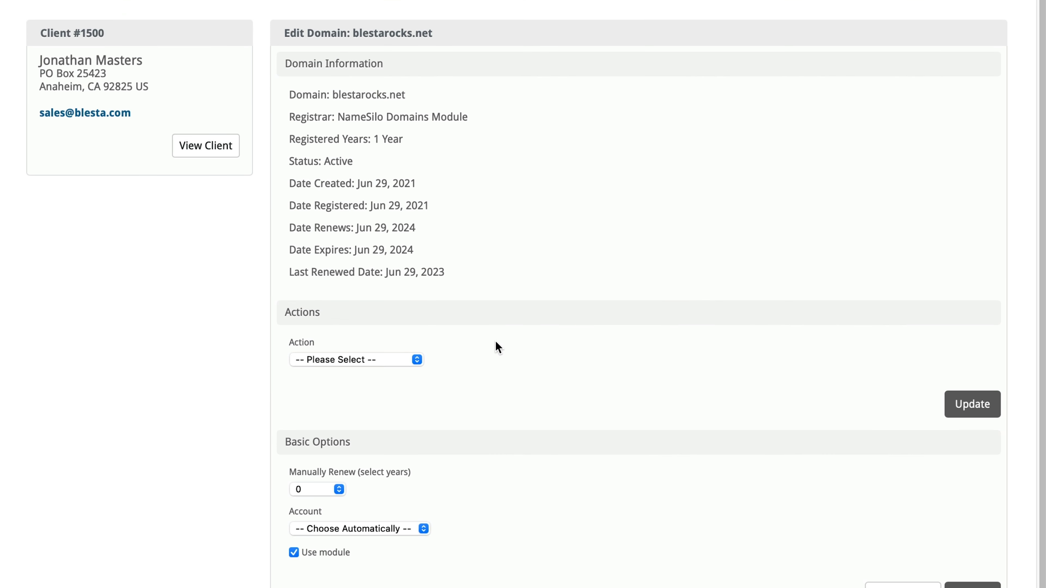
- Choose the Change Registrar action for the domain and open the registrar module choices
{"action": "left_click", "coordinate": [404, 359]}
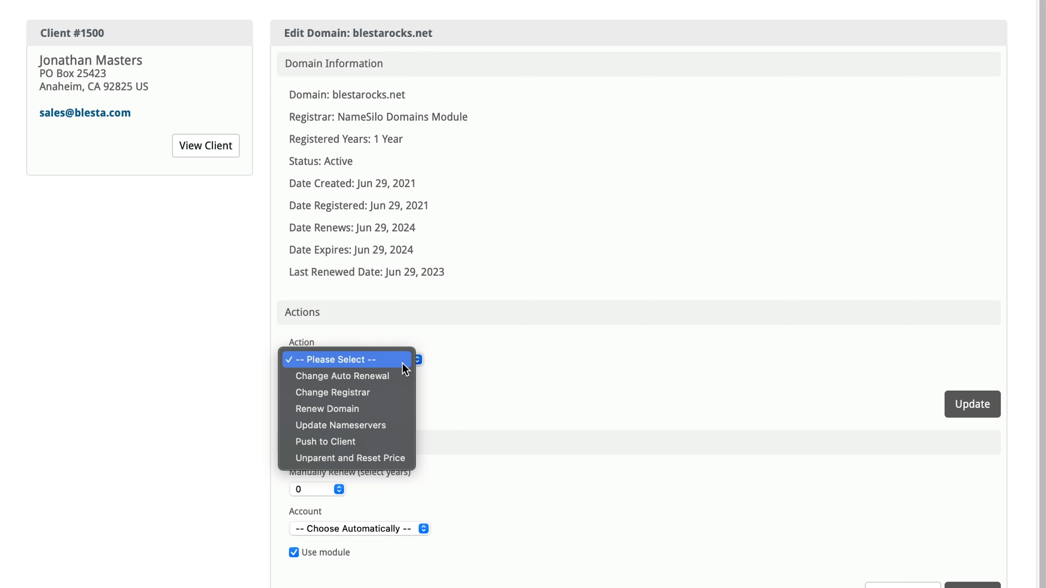
{"action": "left_click", "coordinate": [391, 392]}
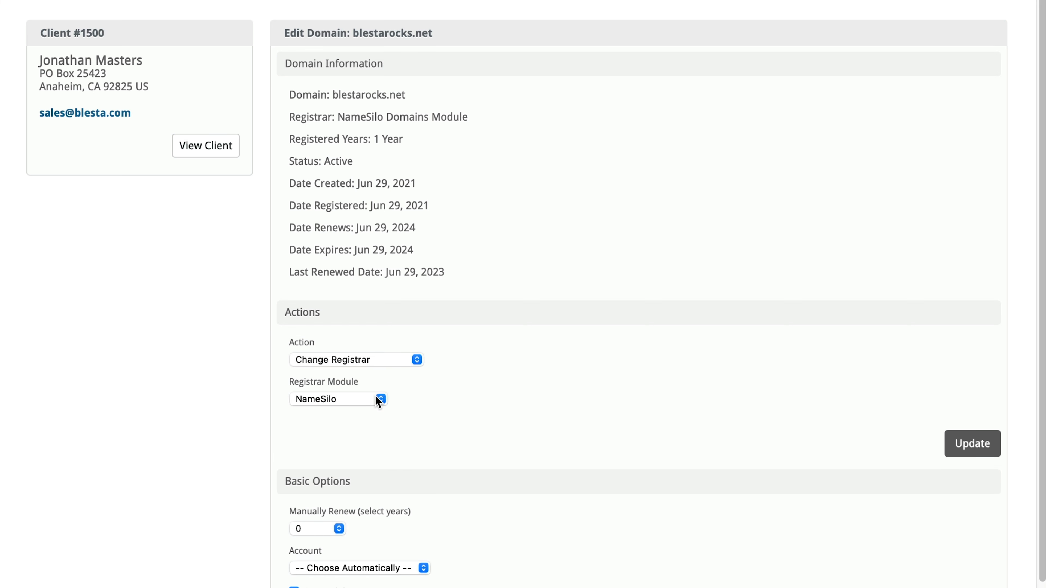
{"action": "left_click", "coordinate": [378, 400]}
{"action": "left_click", "coordinate": [374, 397]}
- Open the domain registrars list and browse down to the available Nominet registrar
{"action": "mouse_move", "coordinate": [292, 0]}
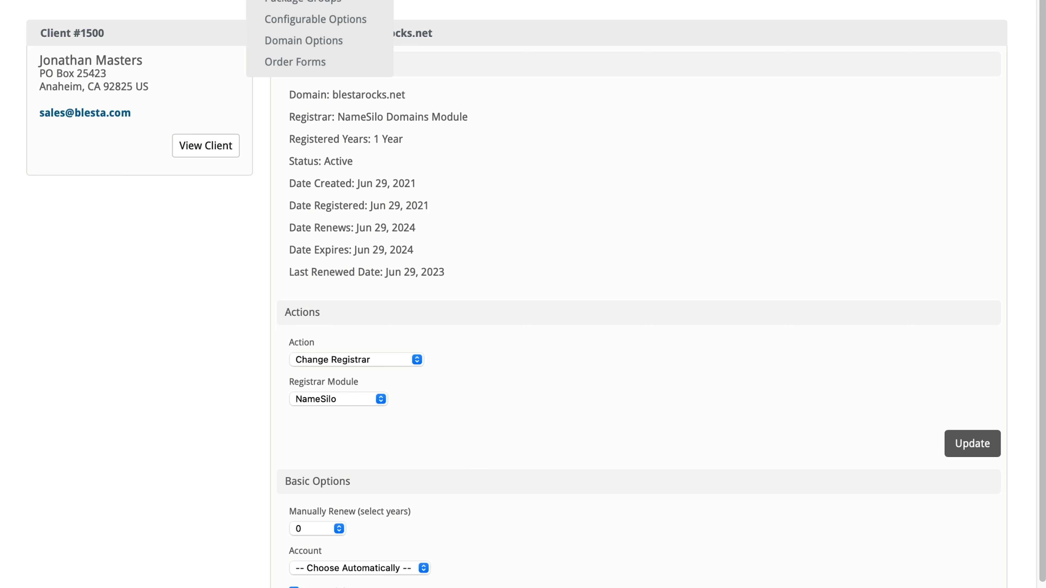
{"action": "left_click", "coordinate": [307, 40]}
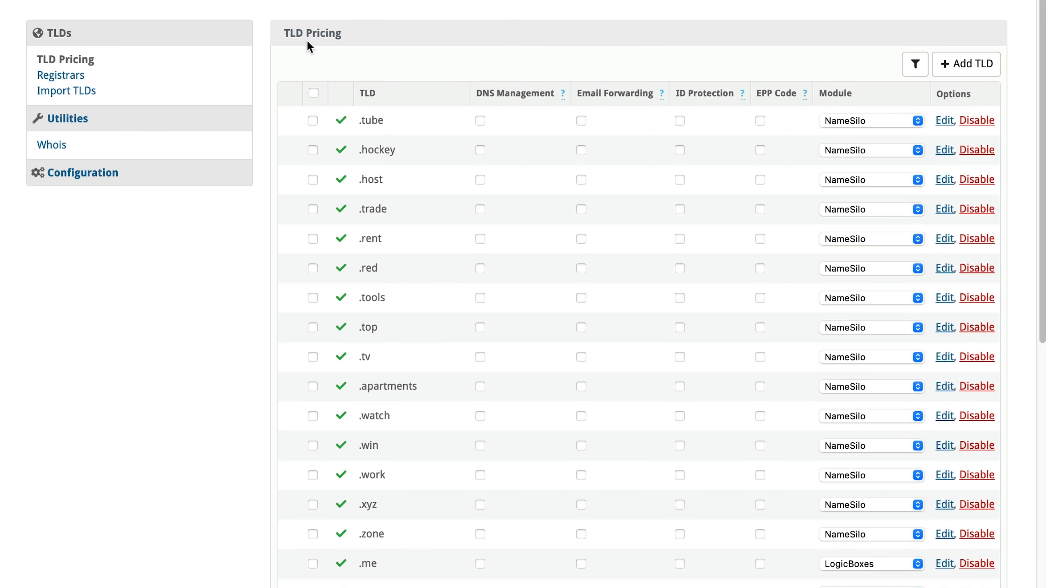
{"action": "left_click", "coordinate": [66, 75]}
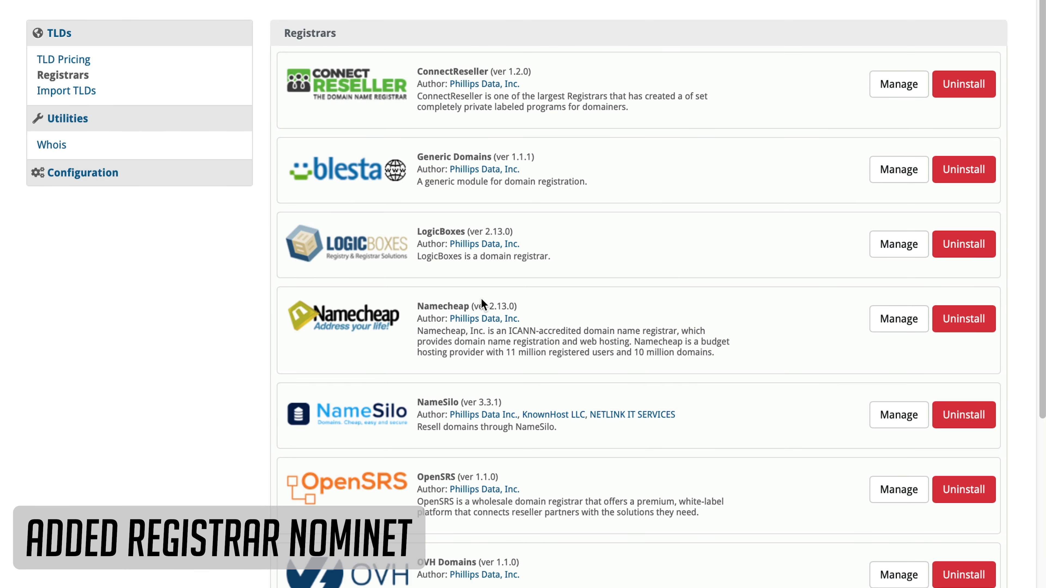
{"action": "scroll", "coordinate": [481, 298], "scroll_direction": "down", "scroll_amount": 10}
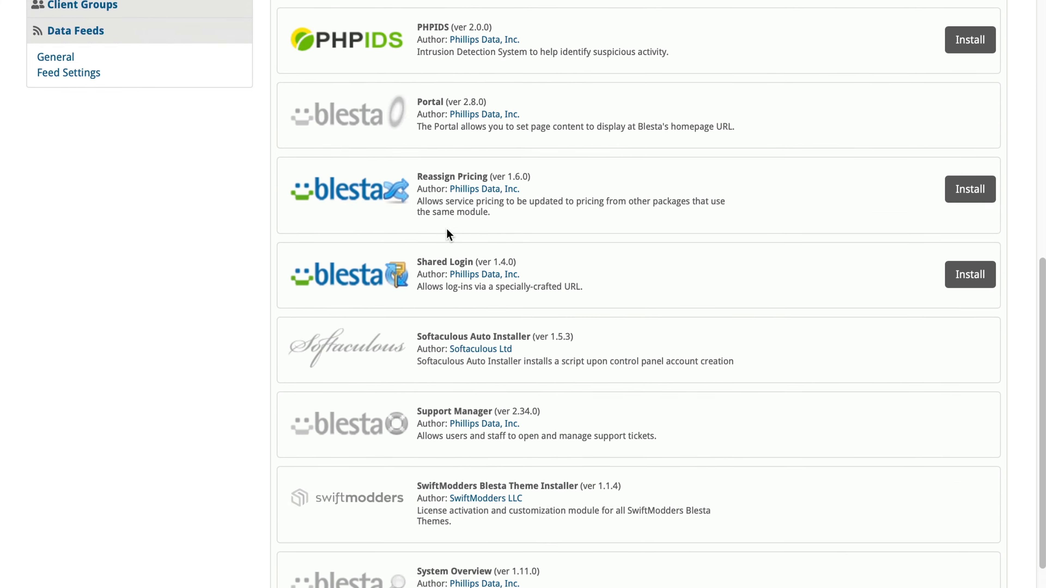
{"action": "scroll", "coordinate": [446, 233], "scroll_direction": "down", "scroll_amount": 8}
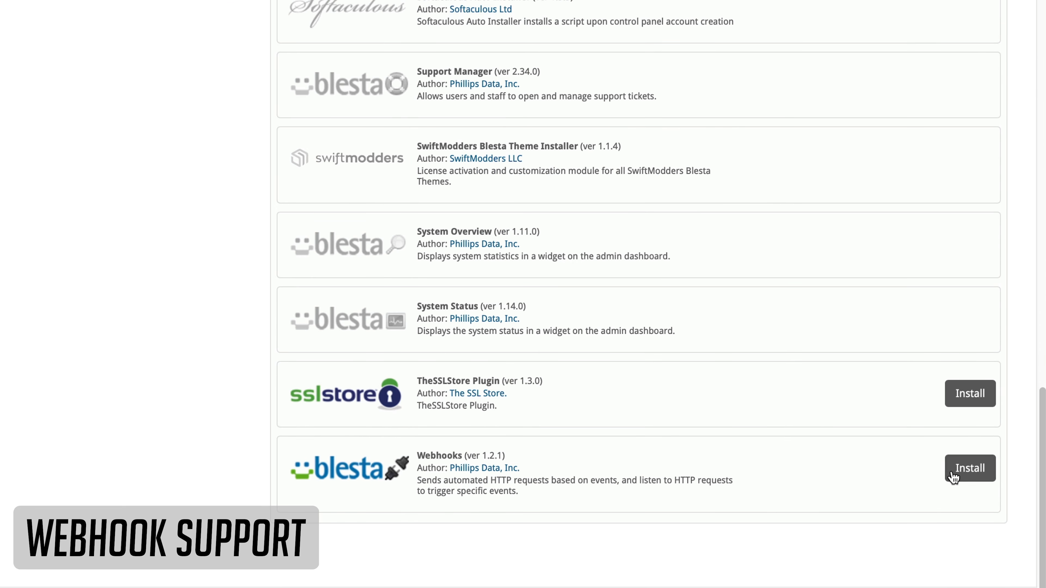
- Install the Webhooks plugin and open its webhooks management page
{"action": "left_click", "coordinate": [957, 469]}
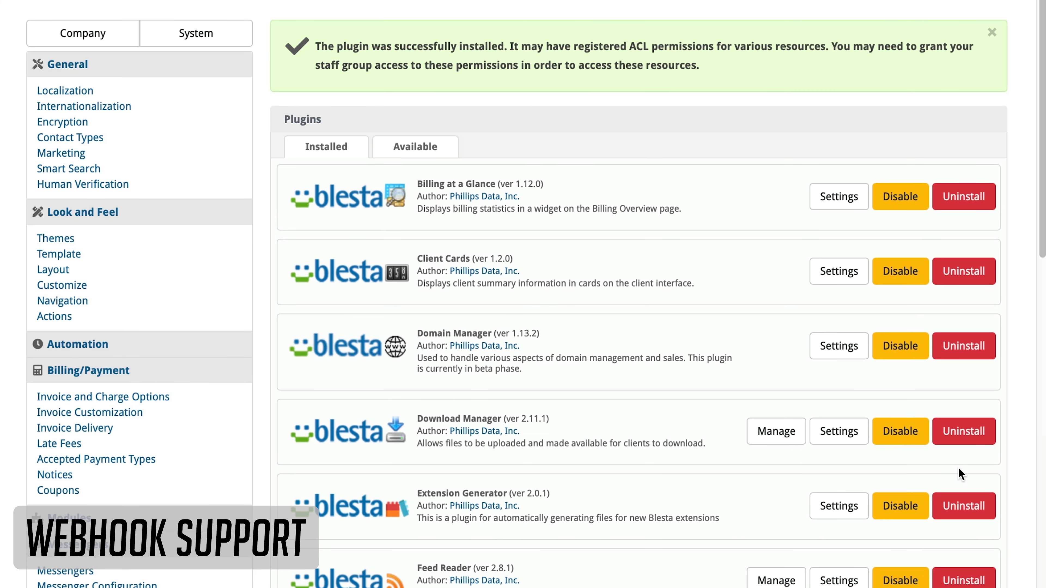
{"action": "mouse_move", "coordinate": [362, 1]}
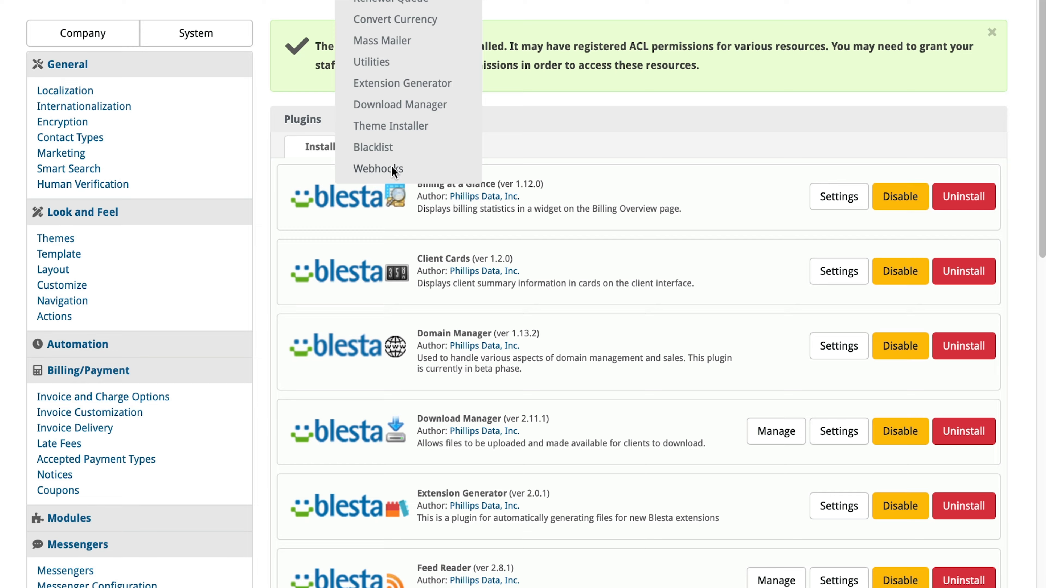
{"action": "left_click", "coordinate": [378, 169]}
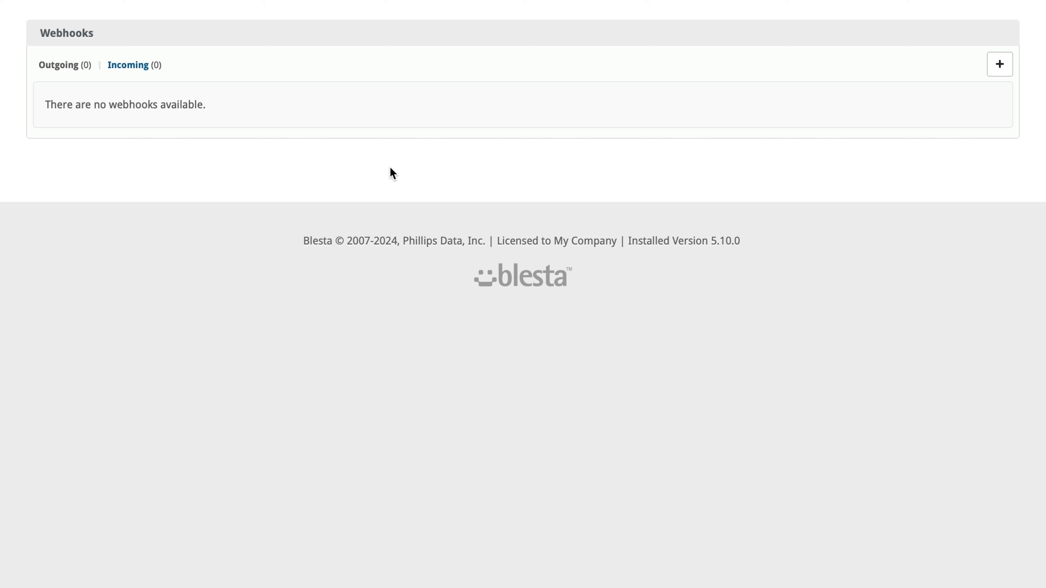
- Add a webhook for the Clients.addNoteAfter and Clients.editNoteAfter events with the pasted webhook.site callback URL and POST JSON method
{"action": "left_click", "coordinate": [1004, 71]}
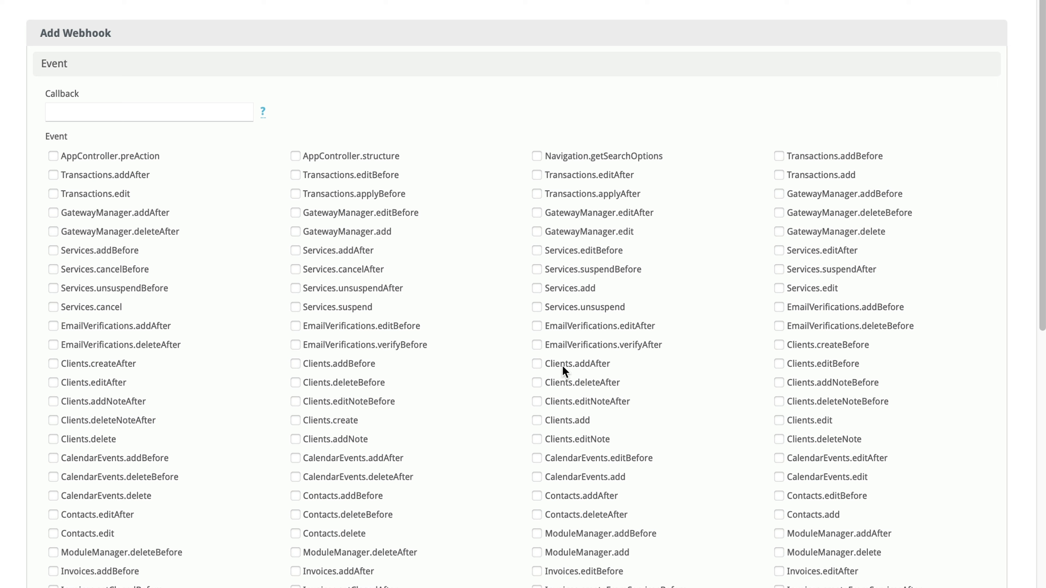
{"action": "left_click", "coordinate": [573, 405]}
{"action": "left_click", "coordinate": [124, 404]}
{"action": "left_click", "coordinate": [124, 110]}
{"action": "key", "text": "ctrl+v"}
{"action": "scroll", "coordinate": [253, 216], "scroll_direction": "down", "scroll_amount": 10}
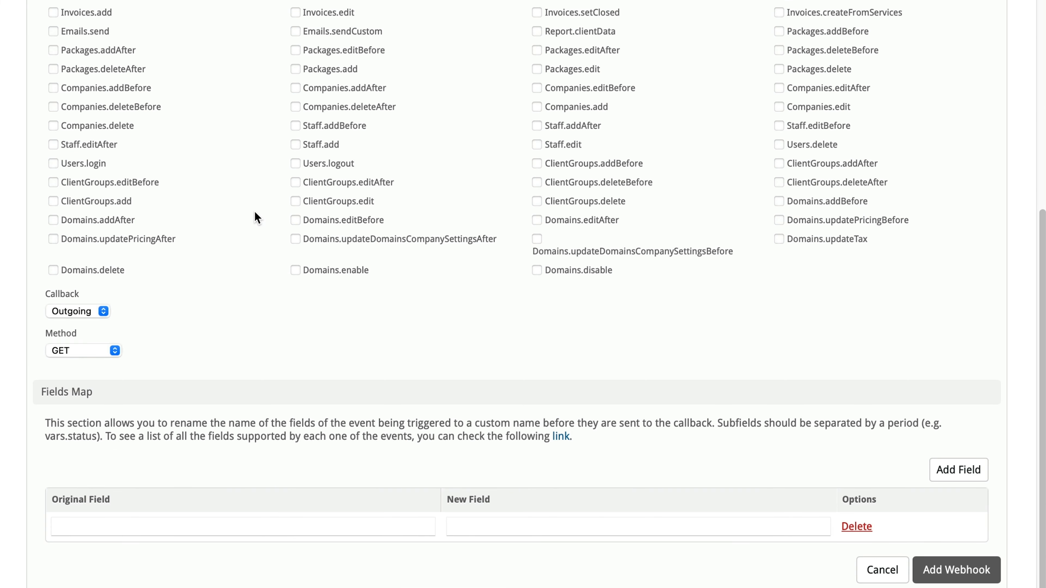
{"action": "left_click", "coordinate": [103, 357]}
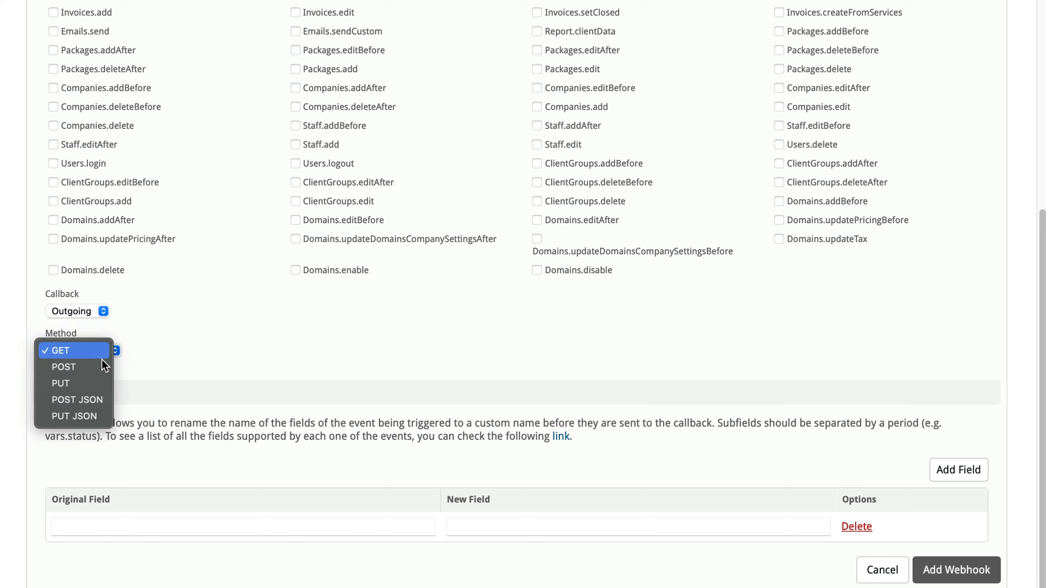
{"action": "left_click", "coordinate": [104, 401]}
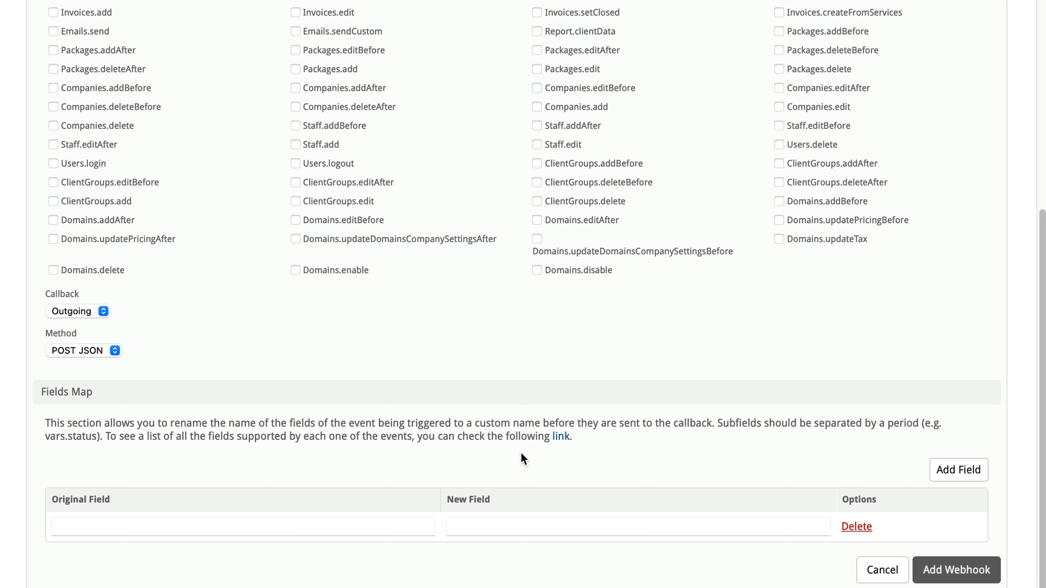
{"action": "left_click", "coordinate": [950, 572]}
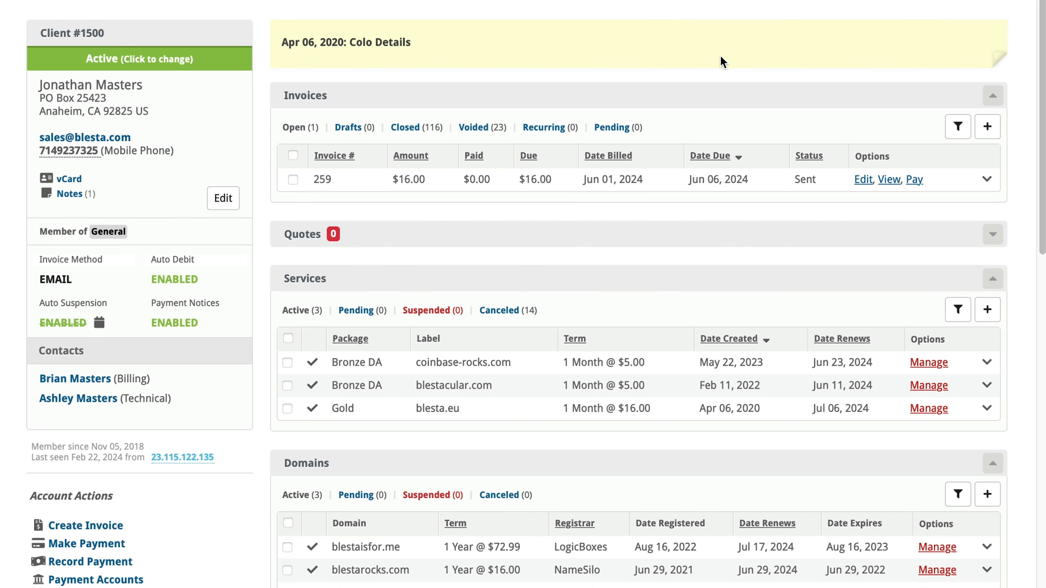
- Create a client note with the summary "New note to test web hook"
{"action": "left_click", "coordinate": [79, 194]}
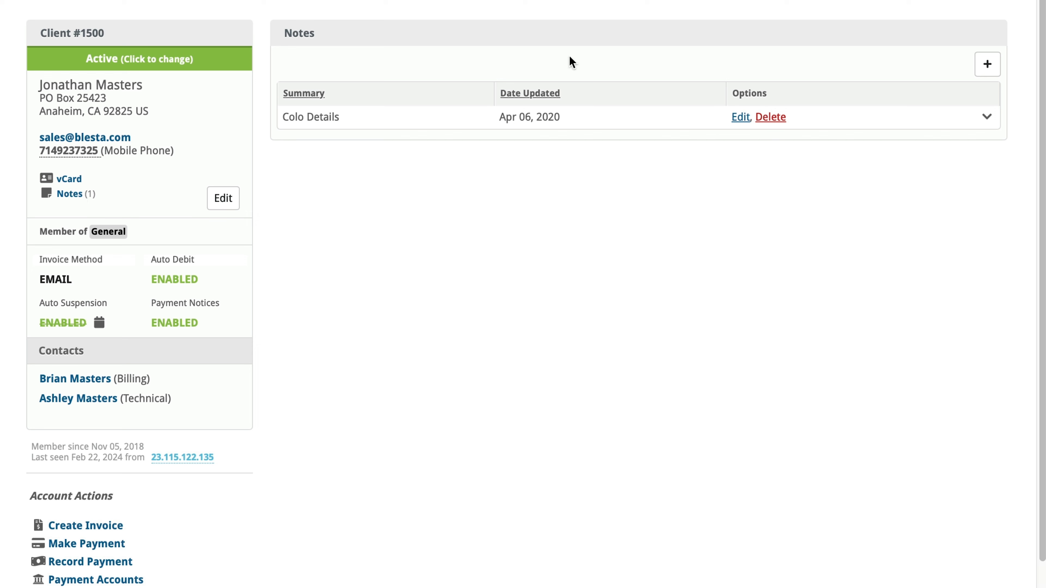
{"action": "left_click", "coordinate": [992, 65]}
{"action": "left_click", "coordinate": [366, 81]}
{"action": "type", "text": "New note to test web hook"}
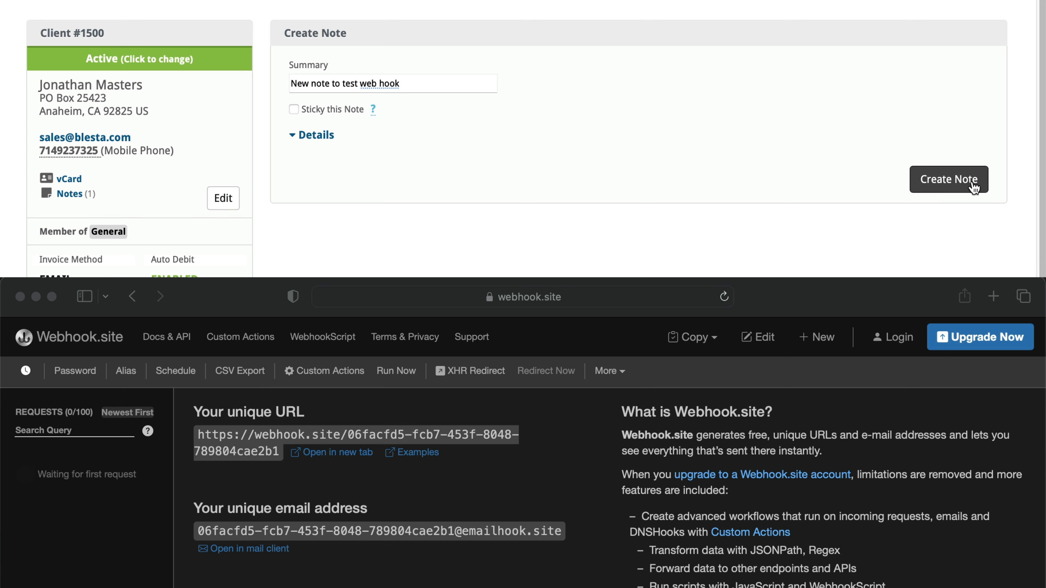
{"action": "left_click", "coordinate": [974, 188]}
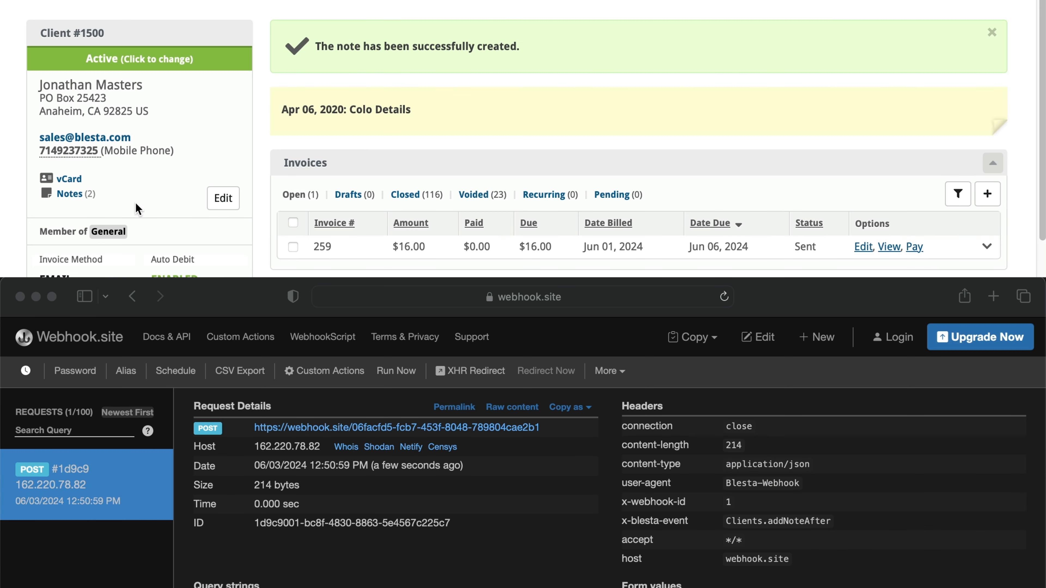
- Edit the new note to make it sticky and add the details "Editing web hook to add more details."
{"action": "left_click", "coordinate": [79, 195]}
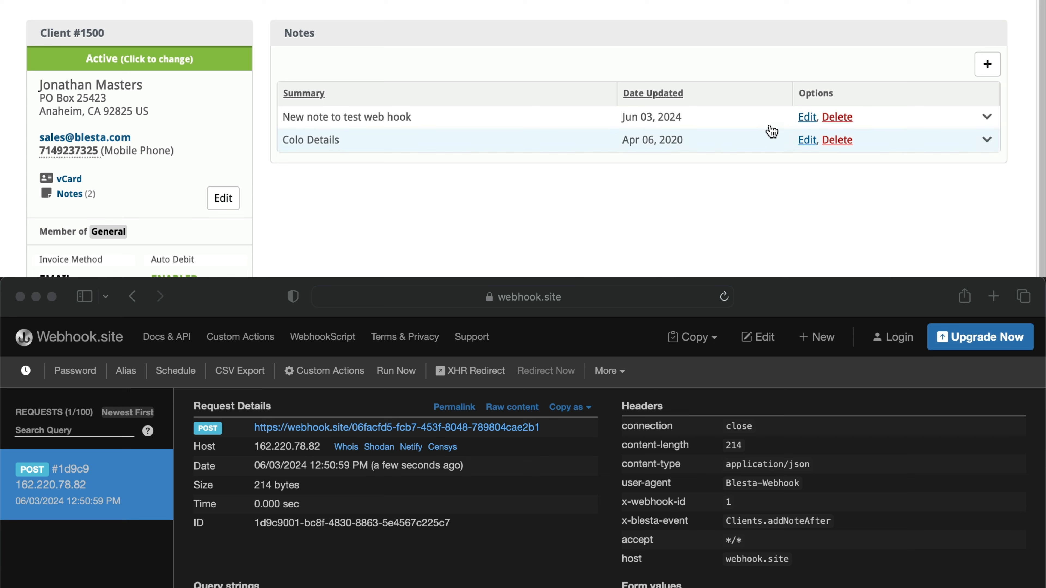
{"action": "left_click", "coordinate": [806, 117]}
{"action": "left_click", "coordinate": [294, 109]}
{"action": "left_click", "coordinate": [318, 135]}
{"action": "left_click", "coordinate": [324, 199]}
{"action": "type", "text": "Editing web hook to add more det"}
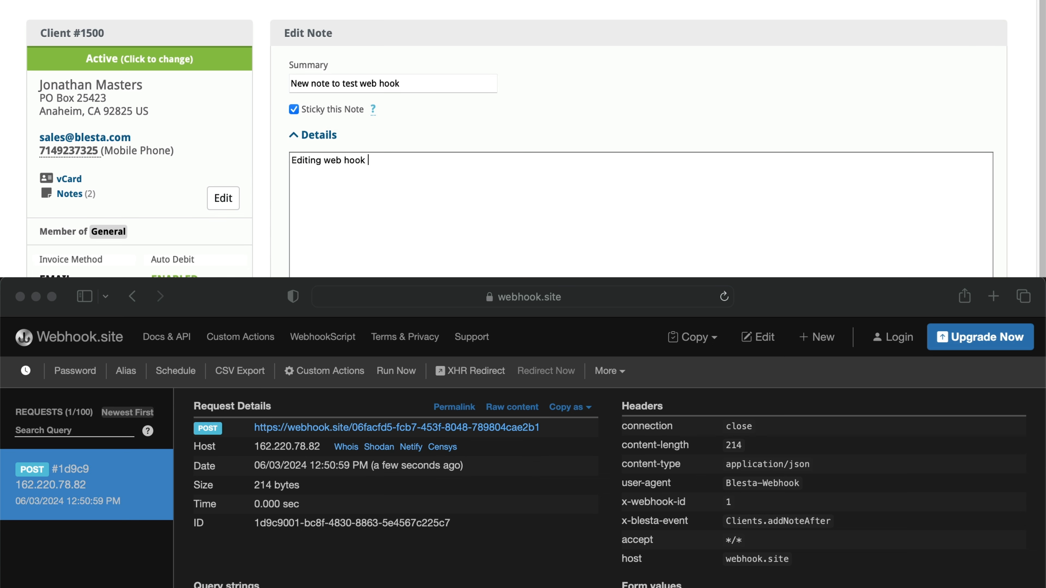
{"action": "type", "text": "ails."}
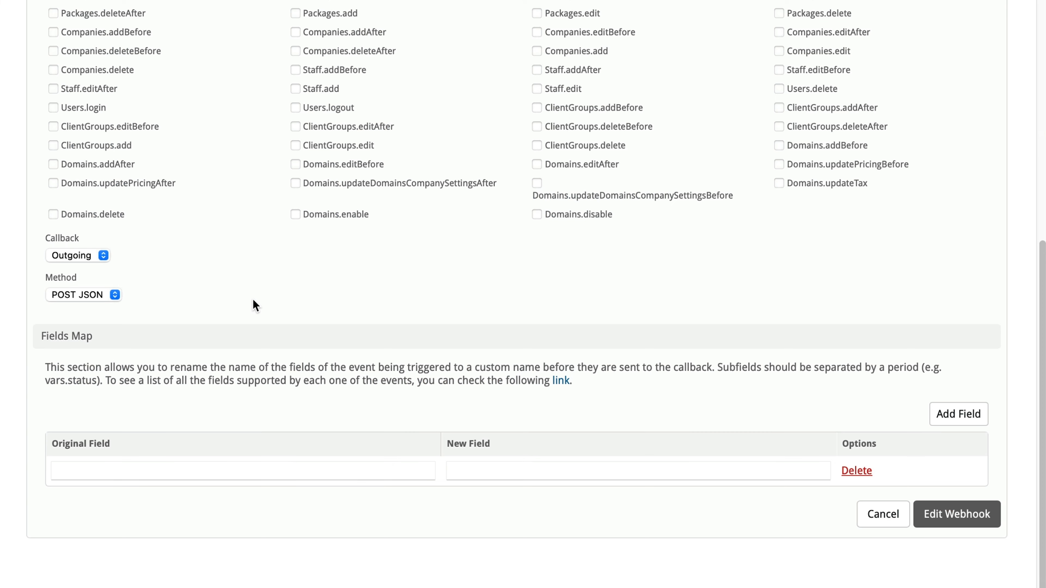
- Map the webhook's original field vars.title to the new field subject and save the webhook
{"action": "scroll", "coordinate": [252, 299], "scroll_direction": "down", "scroll_amount": 1}
{"action": "left_click", "coordinate": [208, 453]}
{"action": "type", "text": "vars.title"}
{"action": "key", "text": "Tab"}
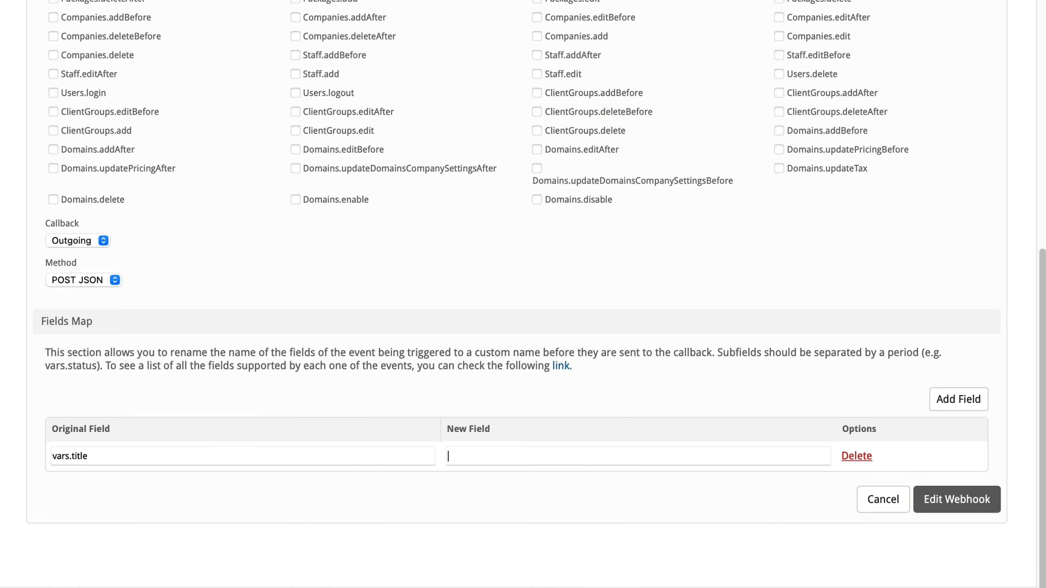
{"action": "type", "text": "subject"}
{"action": "left_click", "coordinate": [936, 496]}
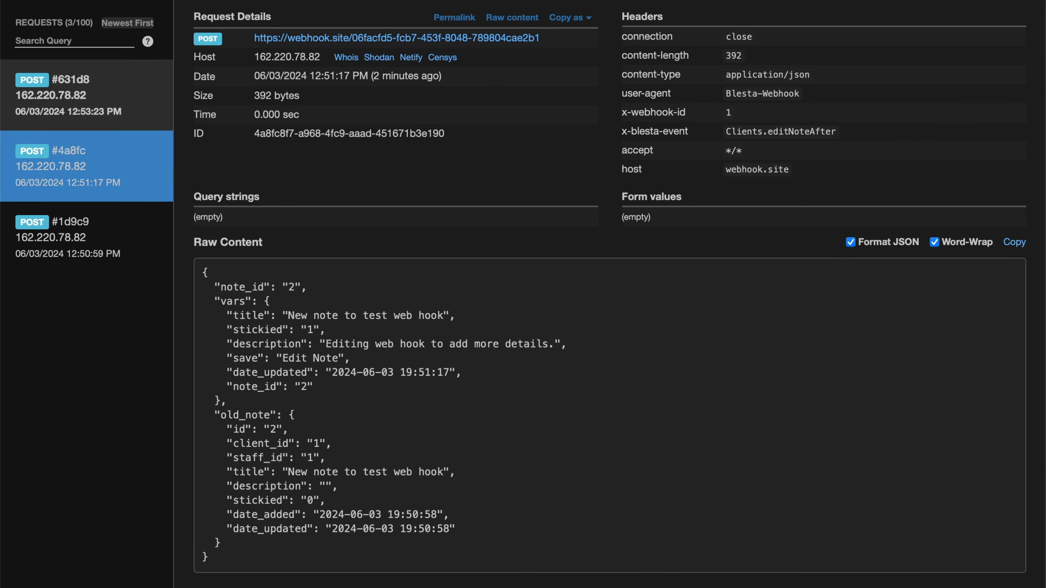
- Inspect the raw content of the latest request received on webhook.site
{"action": "left_click", "coordinate": [145, 95]}
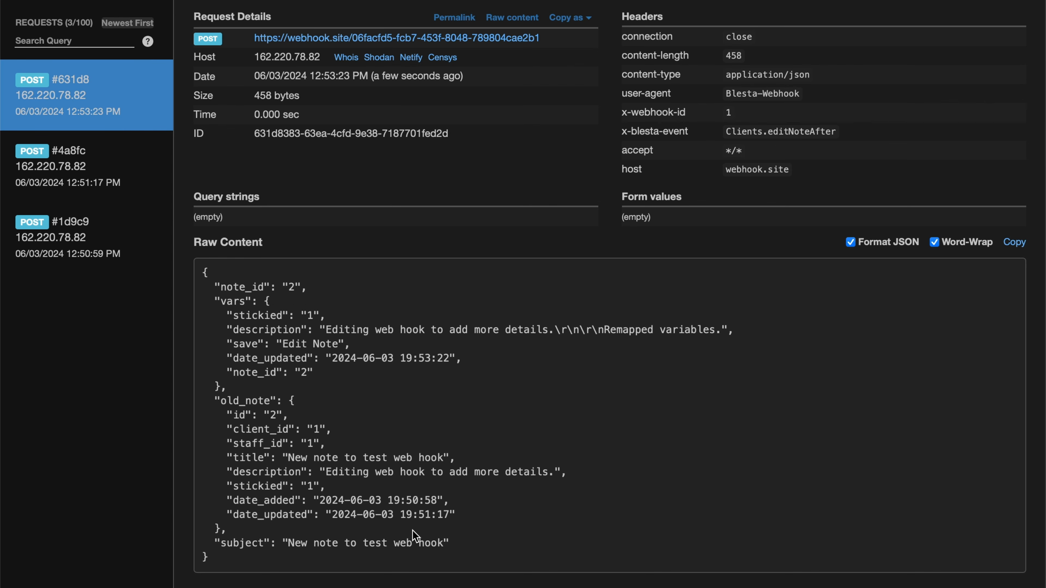
{"action": "left_click_drag", "start_coordinate": [468, 546], "coordinate": [220, 543]}
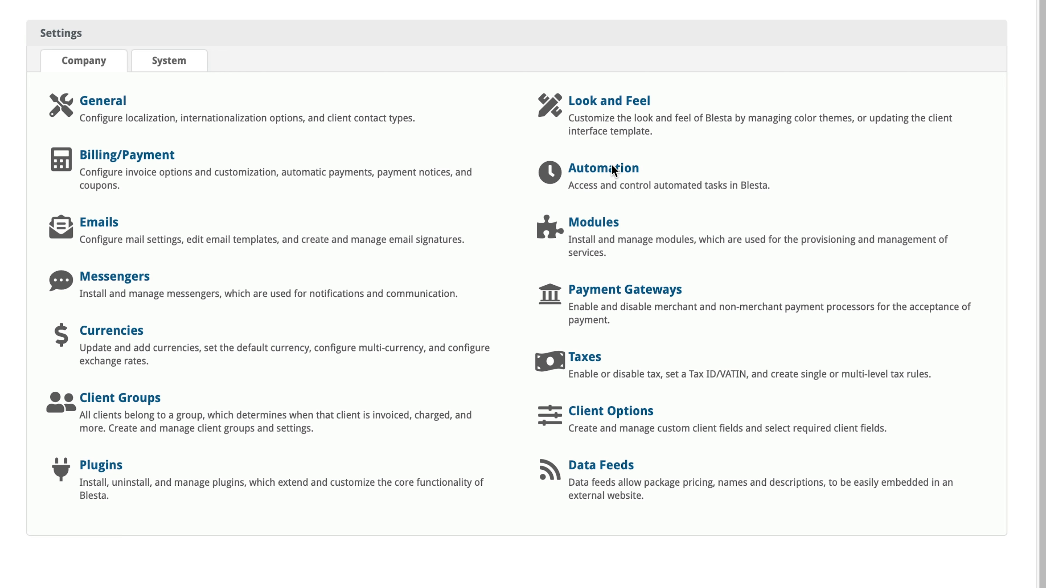
- Set the Support Manager's Download Tickets automation interval to 1 minute and update the plugin automation settings
{"action": "left_click", "coordinate": [614, 170]}
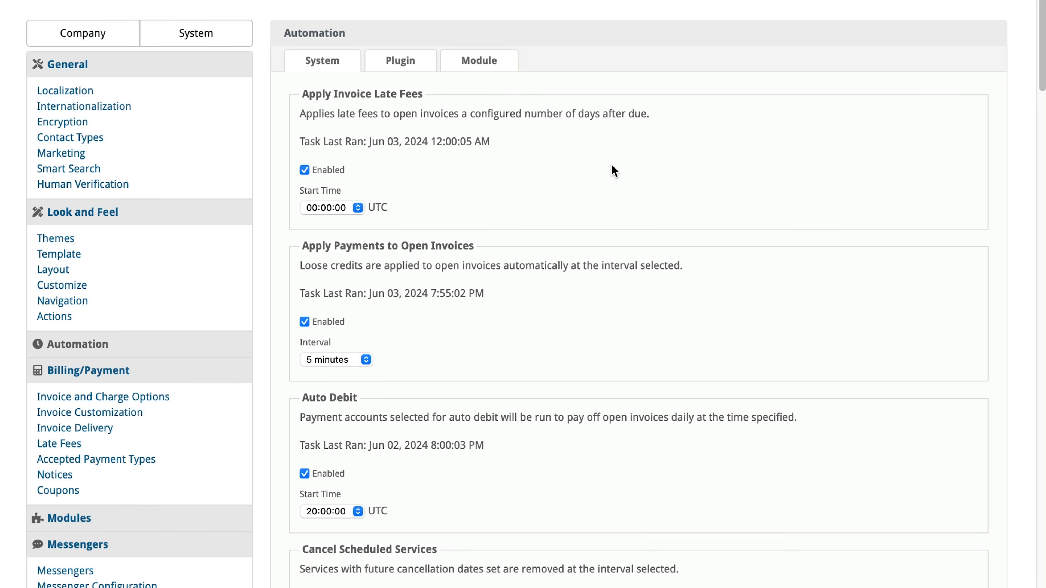
{"action": "left_click", "coordinate": [423, 62]}
{"action": "scroll", "coordinate": [469, 165], "scroll_direction": "down", "scroll_amount": 1}
{"action": "scroll", "coordinate": [471, 169], "scroll_direction": "down", "scroll_amount": 5}
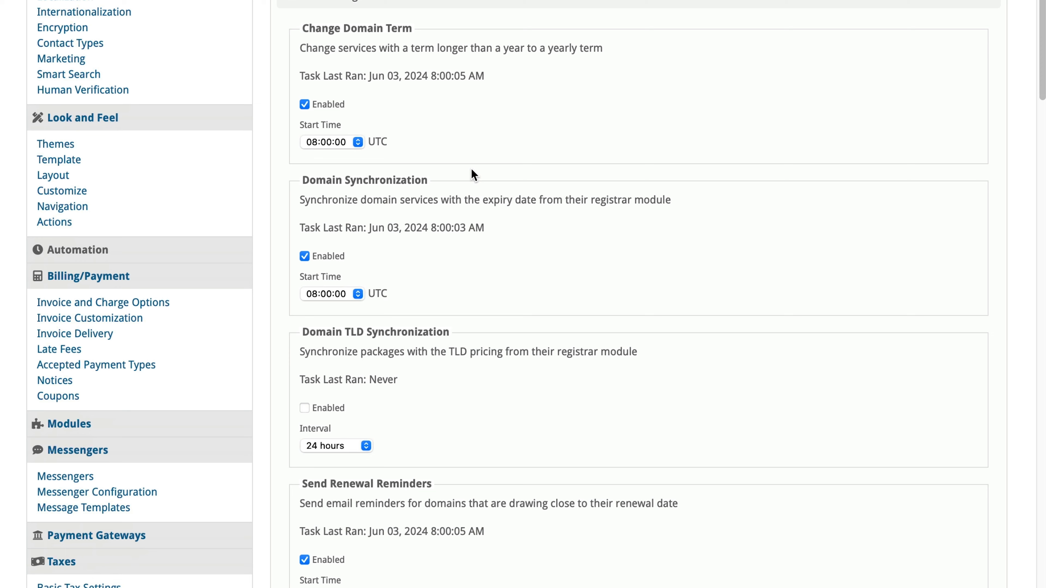
{"action": "scroll", "coordinate": [470, 168], "scroll_direction": "down", "scroll_amount": 20}
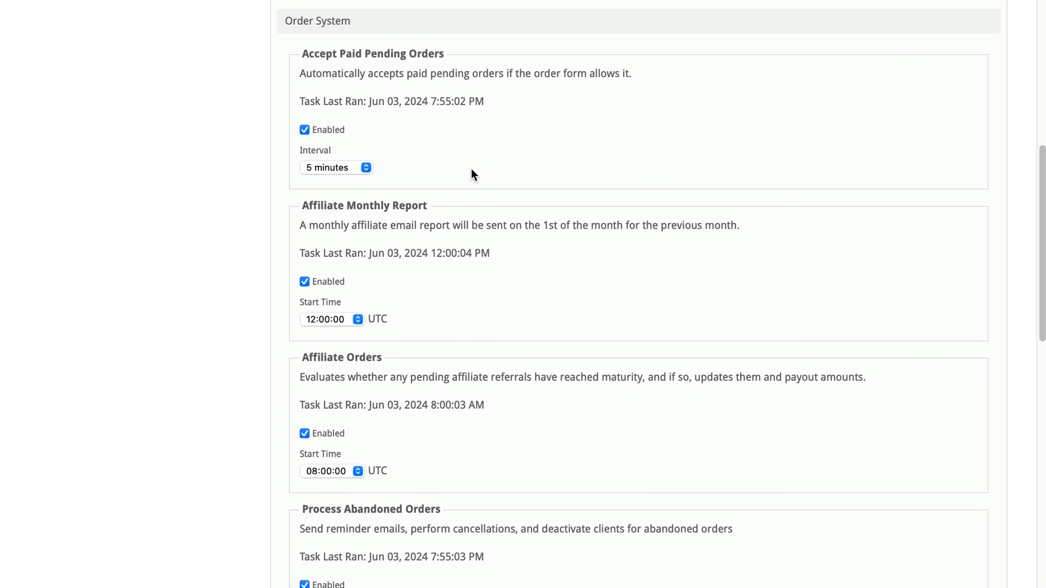
{"action": "scroll", "coordinate": [471, 168], "scroll_direction": "down", "scroll_amount": 20}
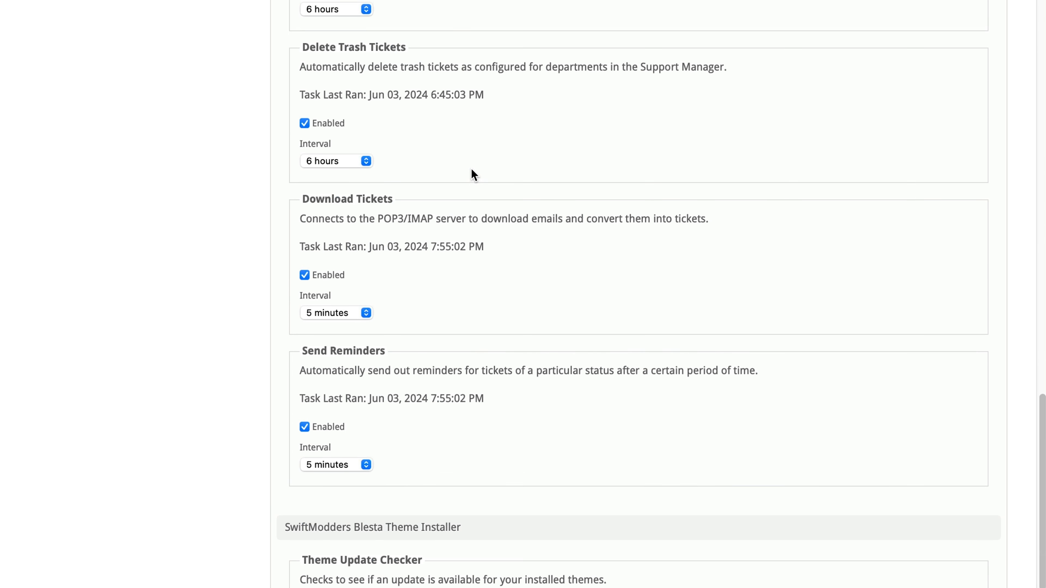
{"action": "scroll", "coordinate": [470, 168], "scroll_direction": "up", "scroll_amount": 10}
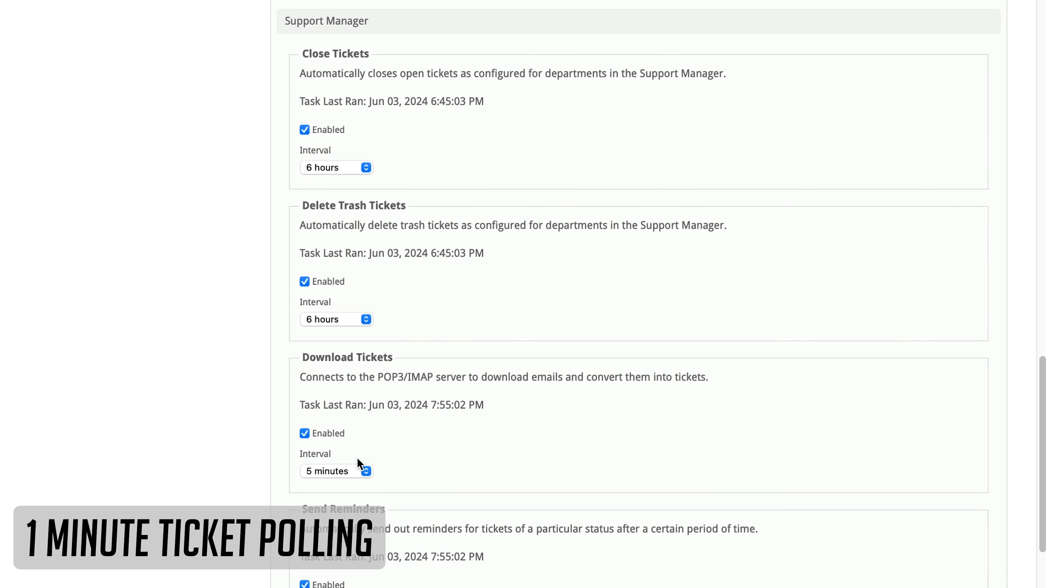
{"action": "left_click", "coordinate": [356, 472]}
{"action": "left_click", "coordinate": [342, 454]}
{"action": "scroll", "coordinate": [696, 464], "scroll_direction": "down", "scroll_amount": 15}
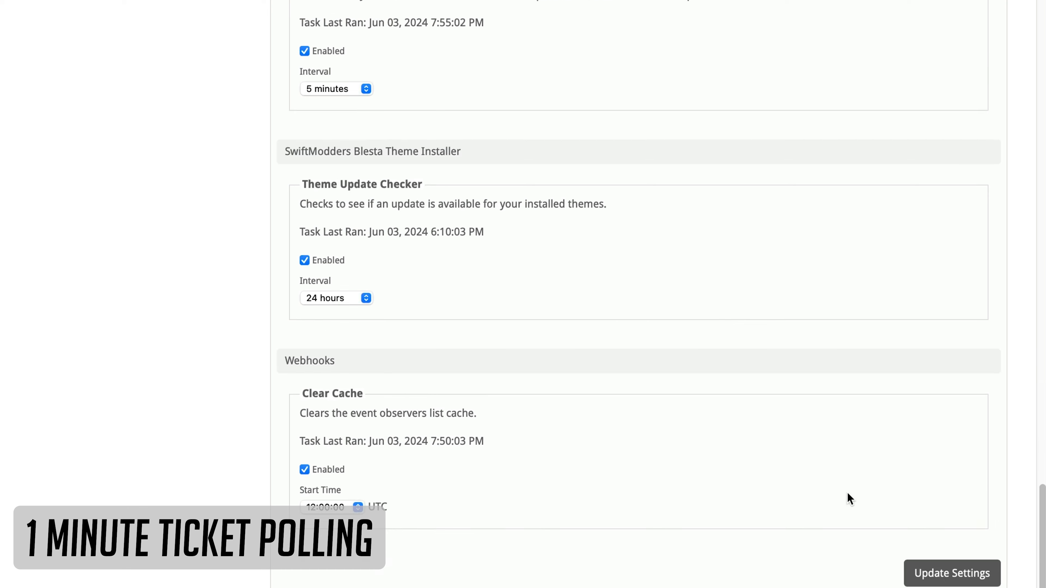
{"action": "left_click", "coordinate": [937, 573]}
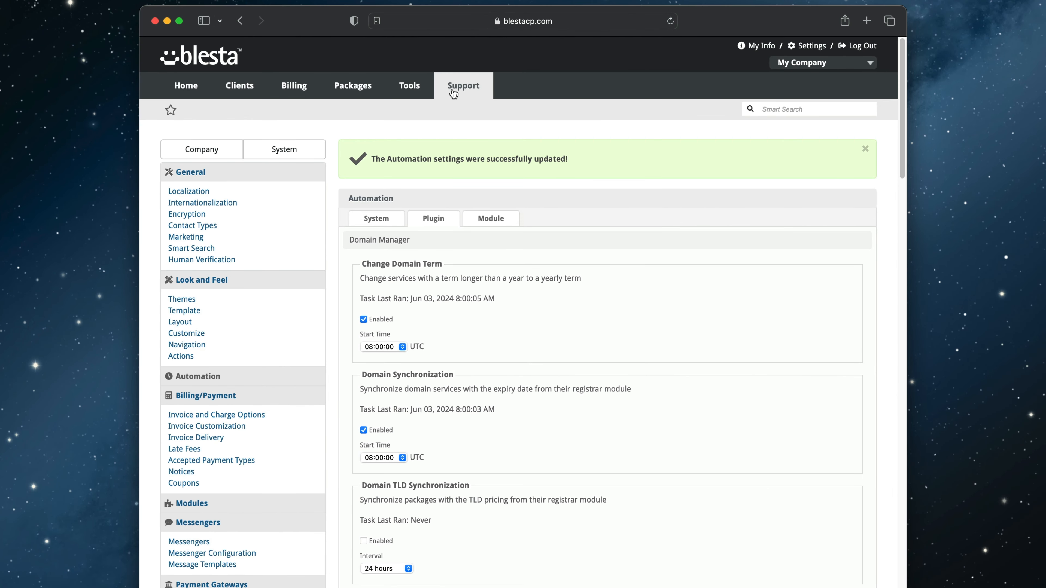
- Open the support departments list
{"action": "mouse_move", "coordinate": [454, 94]}
{"action": "left_click", "coordinate": [463, 122]}
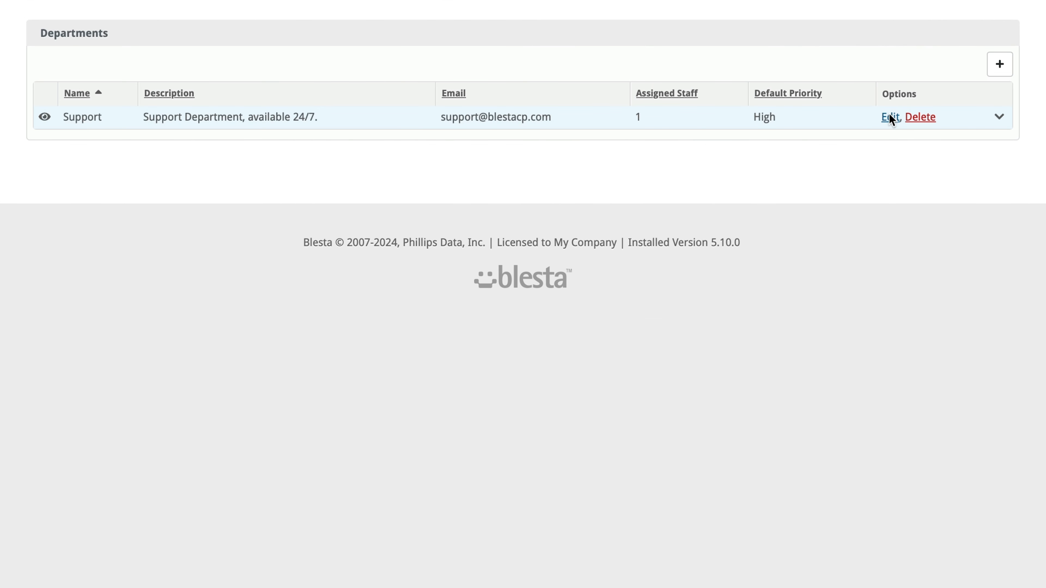
- Edit the Support department and limit its available priorities to Critical, High, Medium and Low
{"action": "left_click", "coordinate": [889, 118]}
{"action": "scroll", "coordinate": [349, 325], "scroll_direction": "down", "scroll_amount": 10}
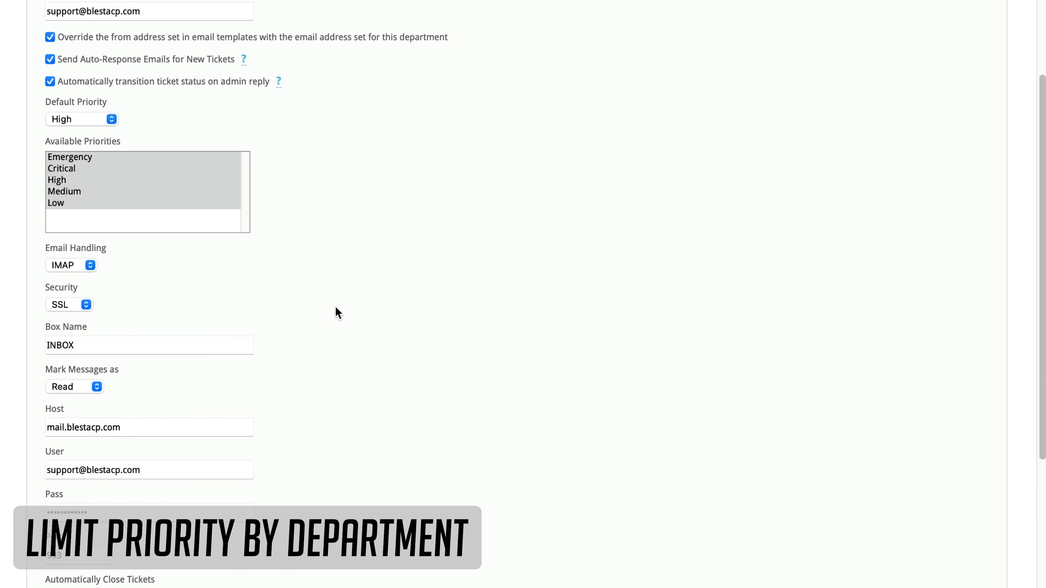
{"action": "left_click", "coordinate": [207, 158]}
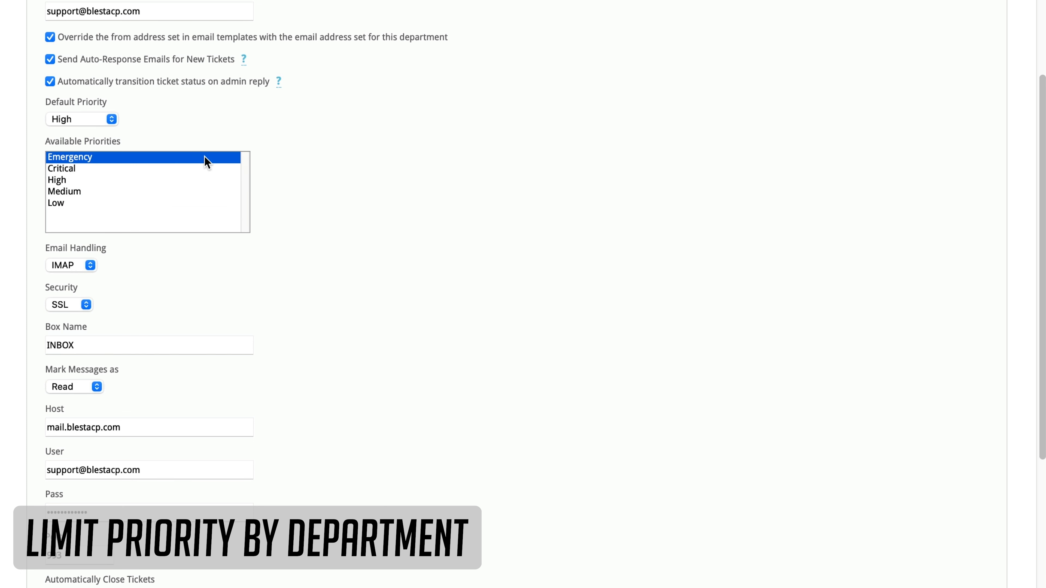
{"action": "left_click", "coordinate": [81, 204]}
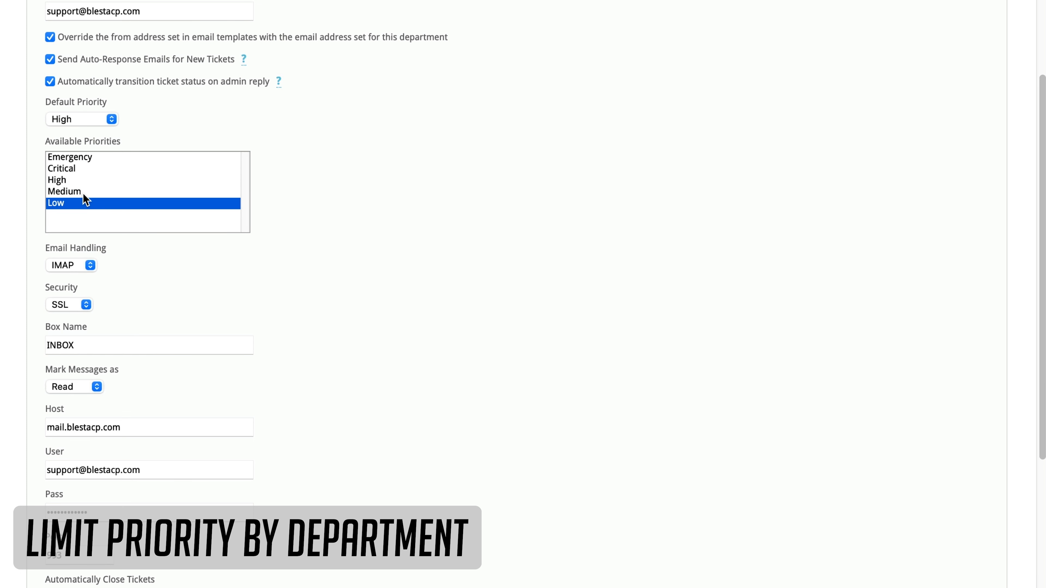
{"action": "left_click", "coordinate": [85, 192], "text": "shift"}
{"action": "left_click", "coordinate": [88, 181], "text": "shift"}
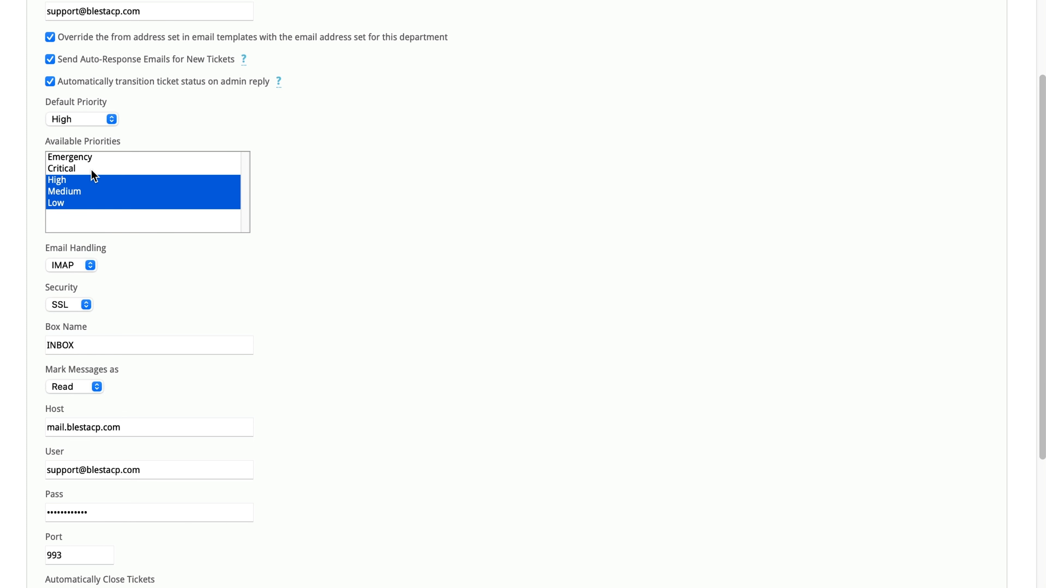
{"action": "left_click", "coordinate": [91, 169], "text": "shift"}
{"action": "scroll", "coordinate": [390, 360], "scroll_direction": "down", "scroll_amount": 5}
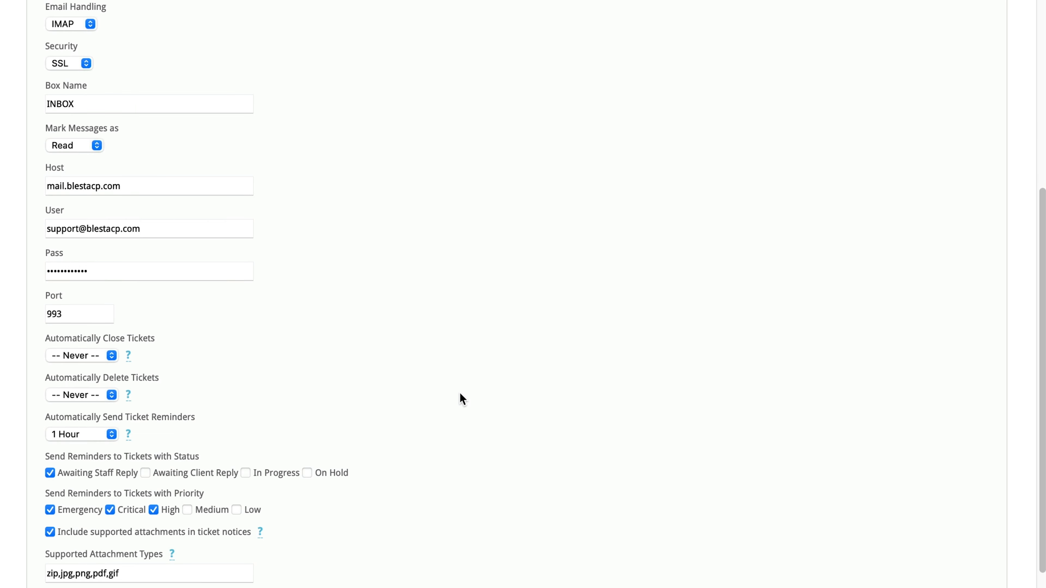
{"action": "scroll", "coordinate": [503, 423], "scroll_direction": "down", "scroll_amount": 5}
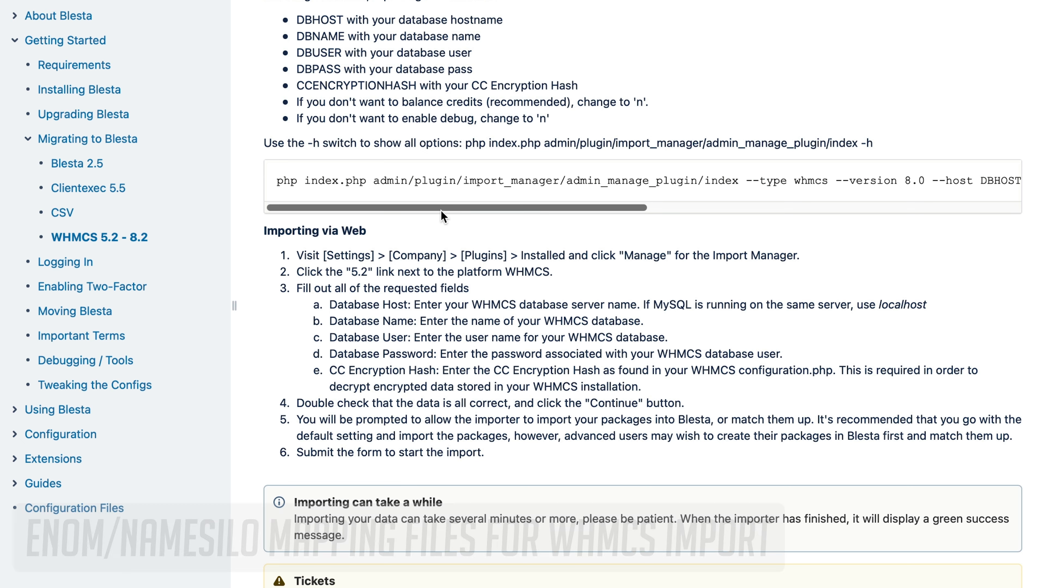
{"action": "left_click_drag", "start_coordinate": [441, 207], "coordinate": [853, 224]}
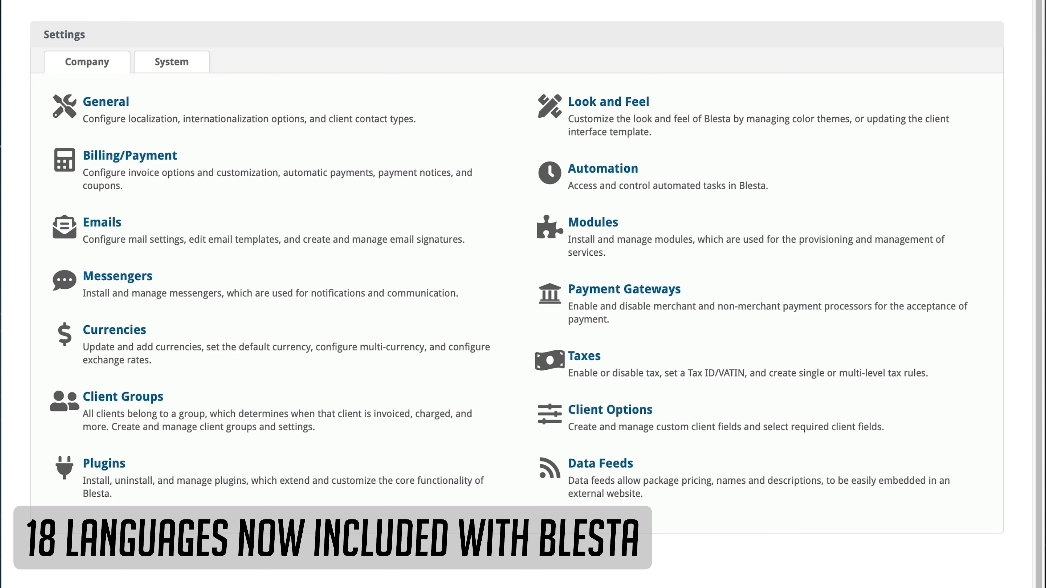
- Install the Español, ES language from the Internationalization settings
{"action": "left_click", "coordinate": [118, 106]}
{"action": "left_click", "coordinate": [108, 108]}
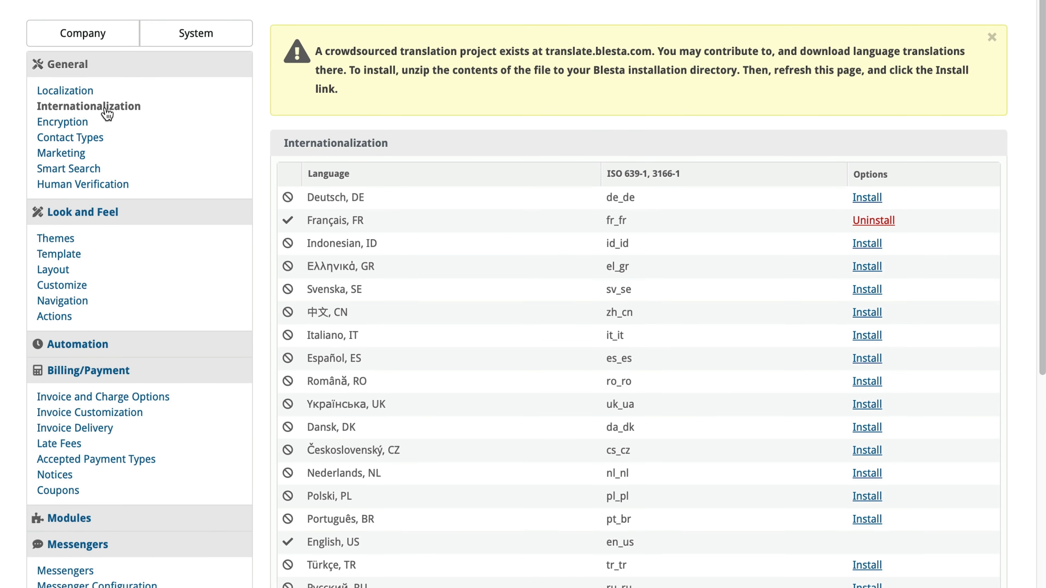
{"action": "scroll", "coordinate": [342, 207], "scroll_direction": "down", "scroll_amount": 5}
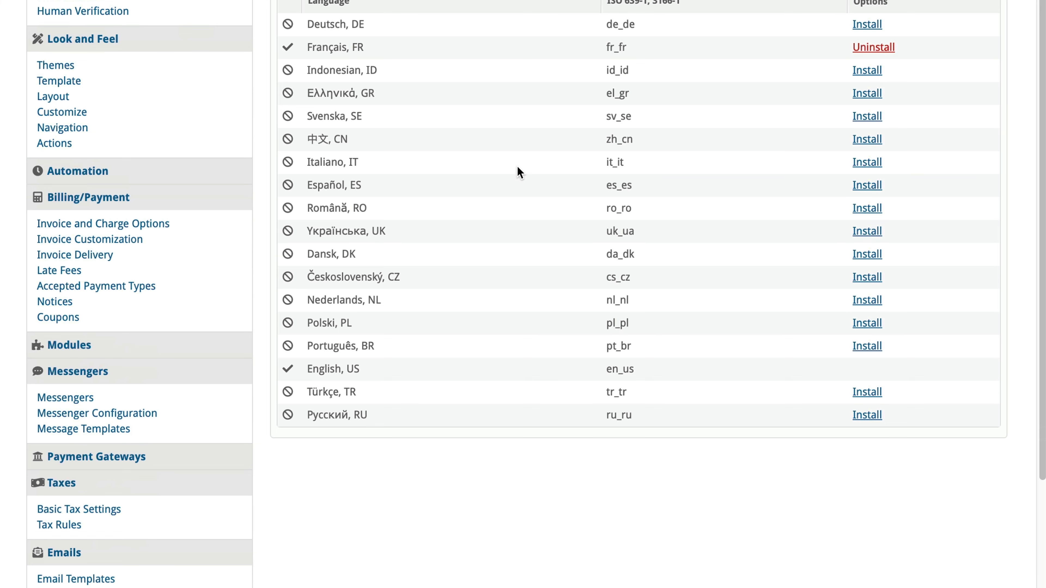
{"action": "scroll", "coordinate": [519, 169], "scroll_direction": "up", "scroll_amount": 5}
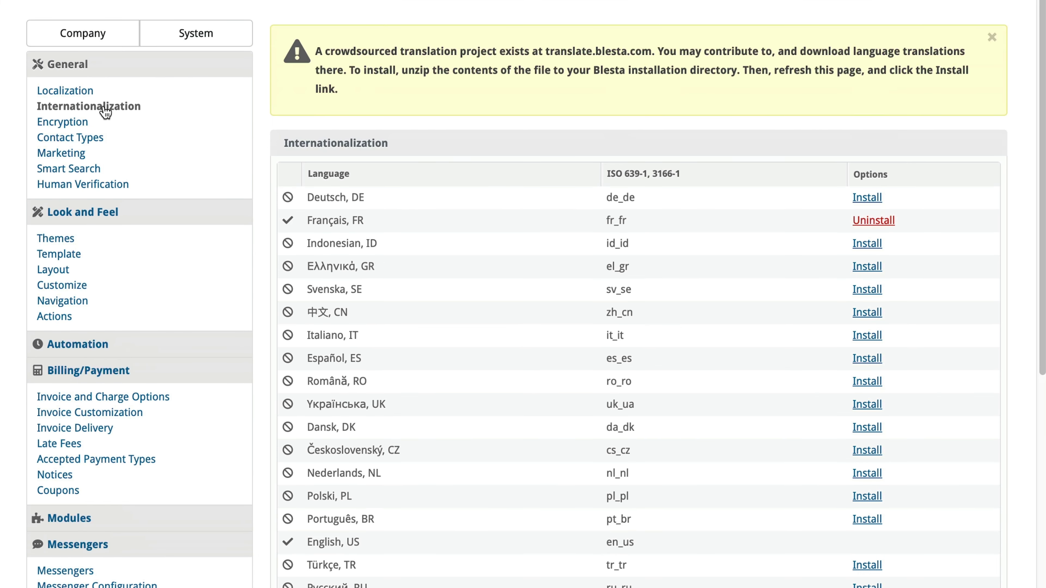
{"action": "scroll", "coordinate": [199, 128], "scroll_direction": "down", "scroll_amount": 6}
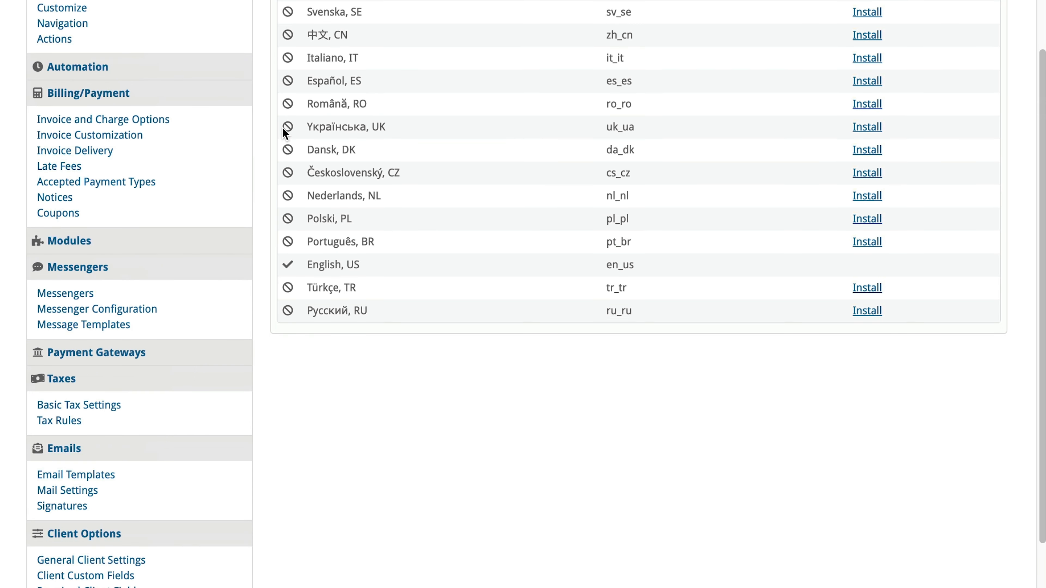
{"action": "left_click", "coordinate": [866, 108]}
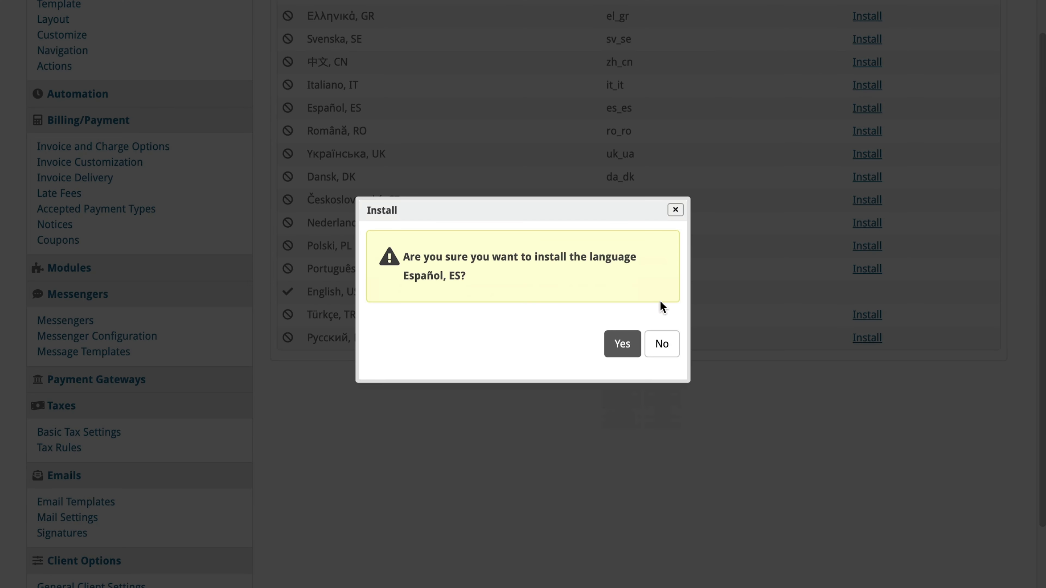
{"action": "left_click", "coordinate": [632, 347]}
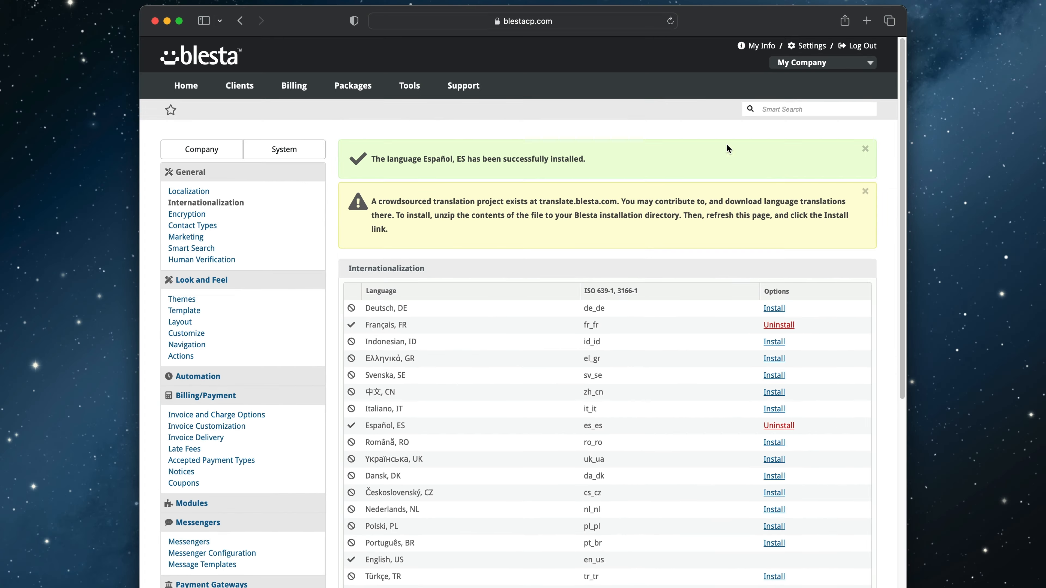
- Switch the admin account's language to Español, ES, enter the current password, and update the account
{"action": "left_click", "coordinate": [759, 45]}
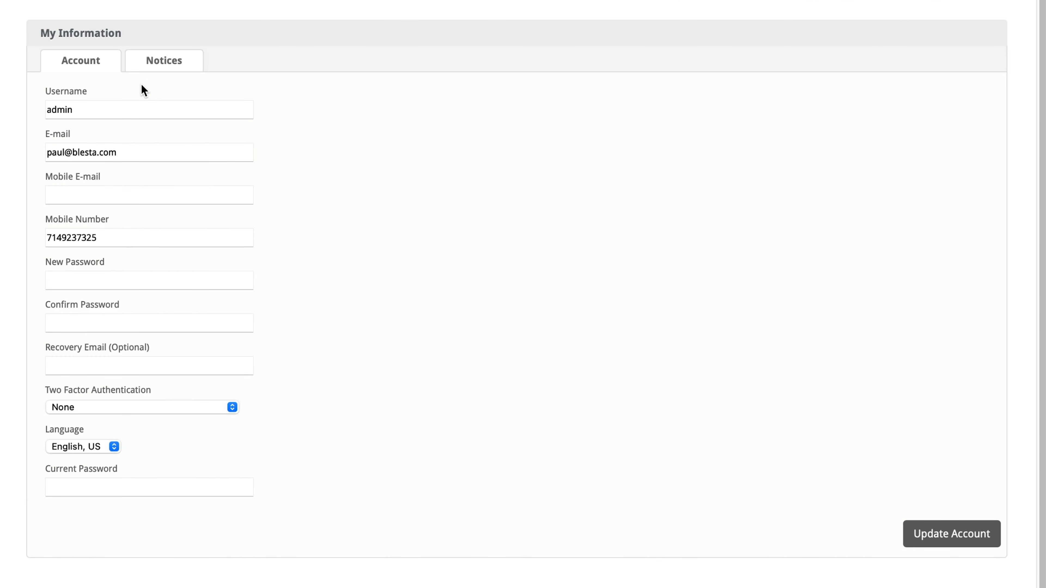
{"action": "left_click", "coordinate": [108, 443]}
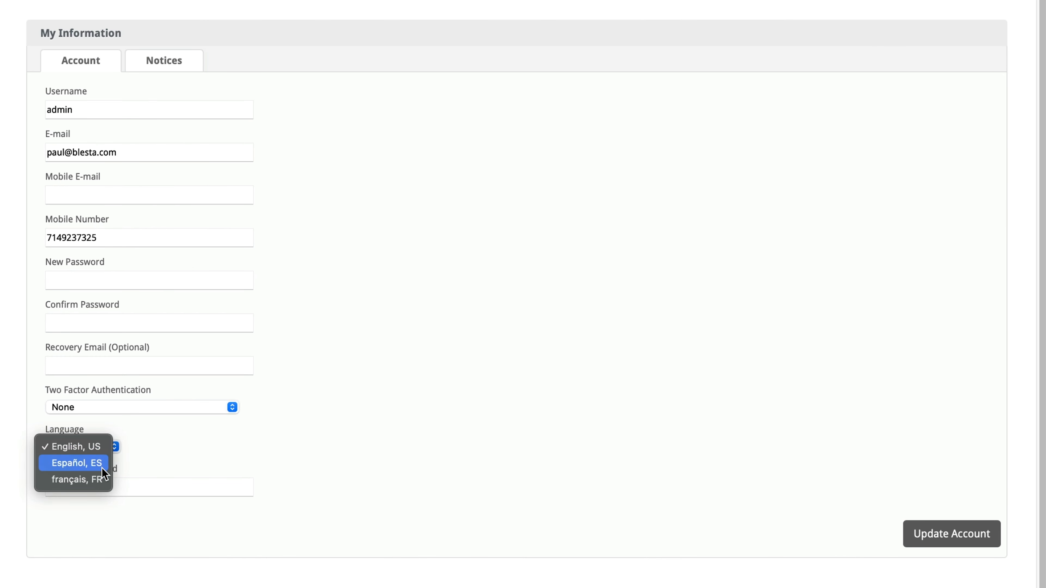
{"action": "left_click", "coordinate": [103, 462]}
{"action": "left_click", "coordinate": [110, 484]}
{"action": "type", "text": "************"}
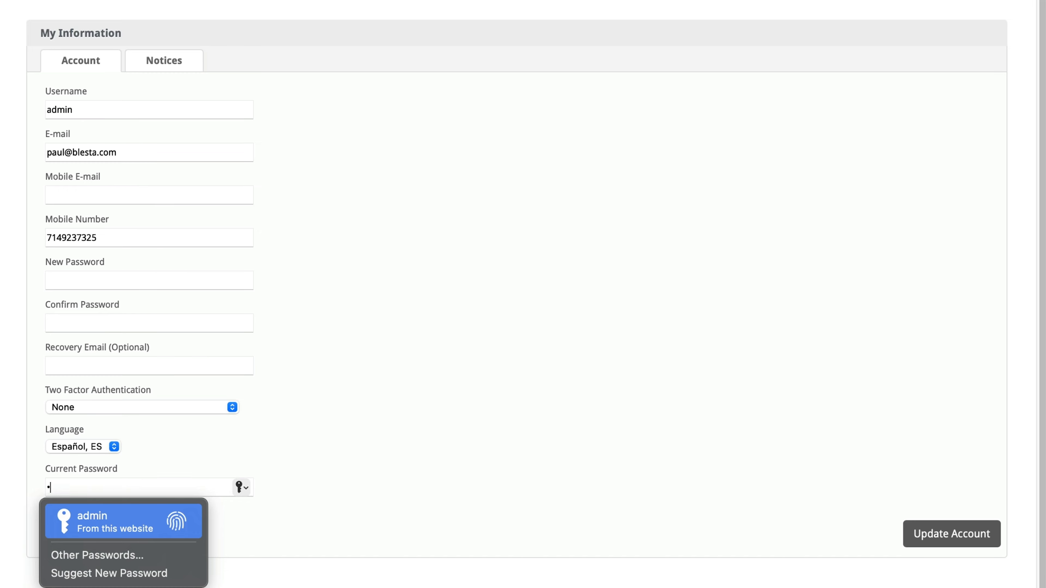
{"action": "left_click", "coordinate": [990, 534]}
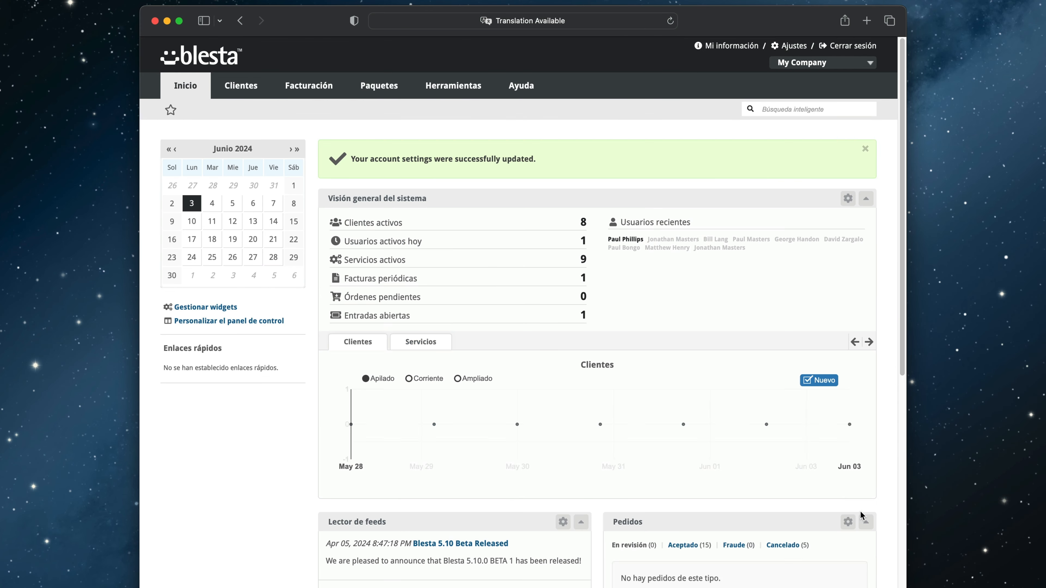
- Browse the translated dashboard and the tools menu
{"action": "scroll", "coordinate": [311, 267], "scroll_direction": "down", "scroll_amount": 10}
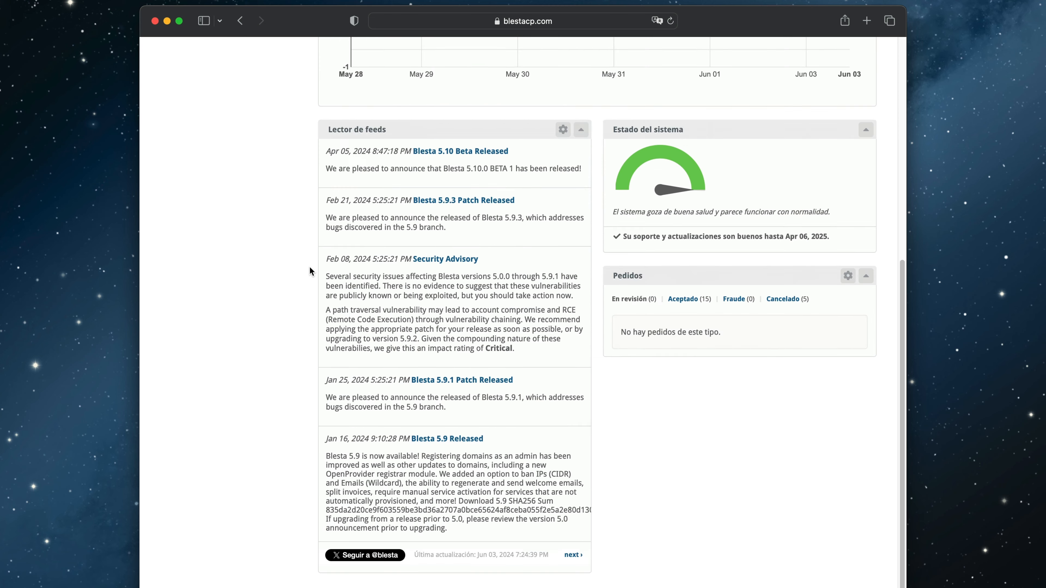
{"action": "scroll", "coordinate": [310, 268], "scroll_direction": "up", "scroll_amount": 10}
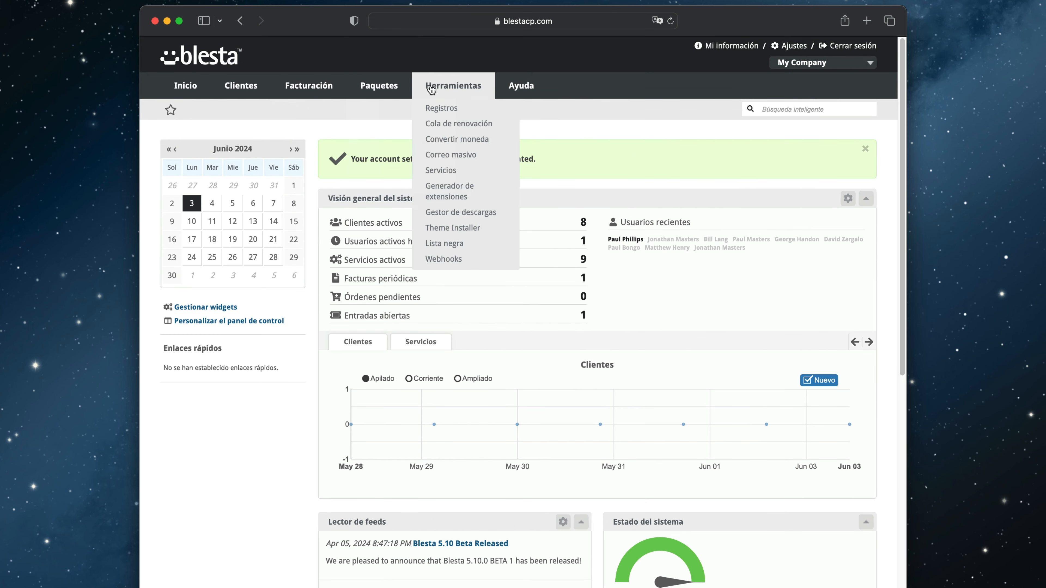
{"action": "mouse_move", "coordinate": [514, 90]}
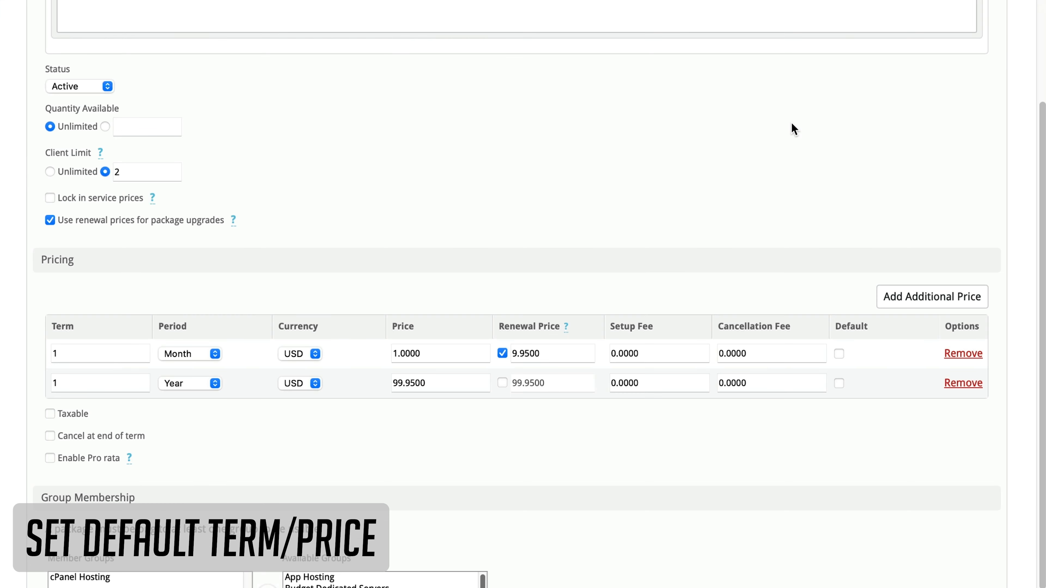
- Mark the 1 Year price as the default pricing for the Platinum Discounted package and save it
{"action": "scroll", "coordinate": [792, 128], "scroll_direction": "down", "scroll_amount": 2}
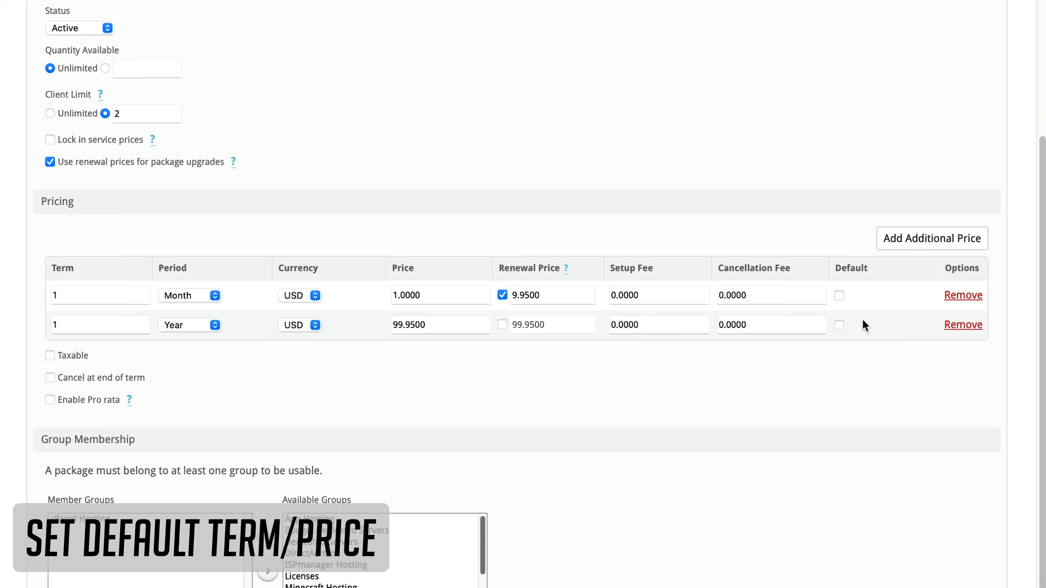
{"action": "left_click", "coordinate": [839, 325]}
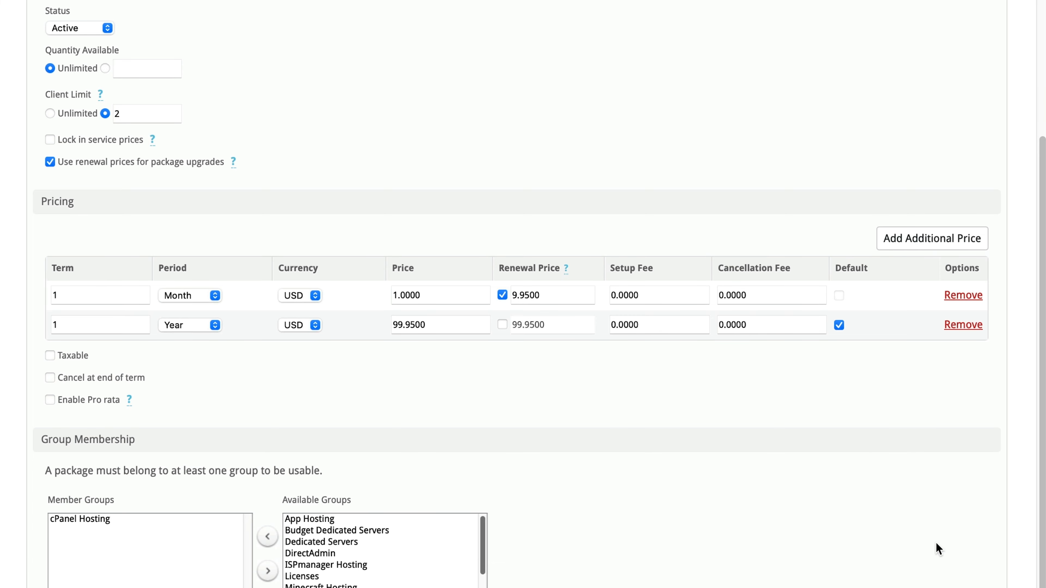
{"action": "left_click", "coordinate": [839, 581]}
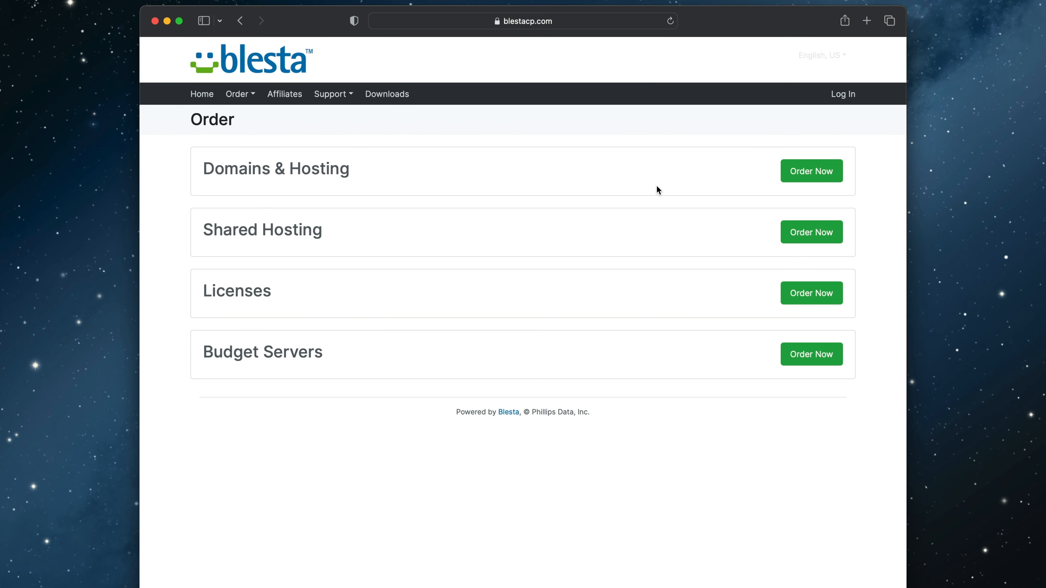
- Check the Platinum Discounted billing cycle options on the Shared Hosting order page
{"action": "left_click", "coordinate": [804, 232]}
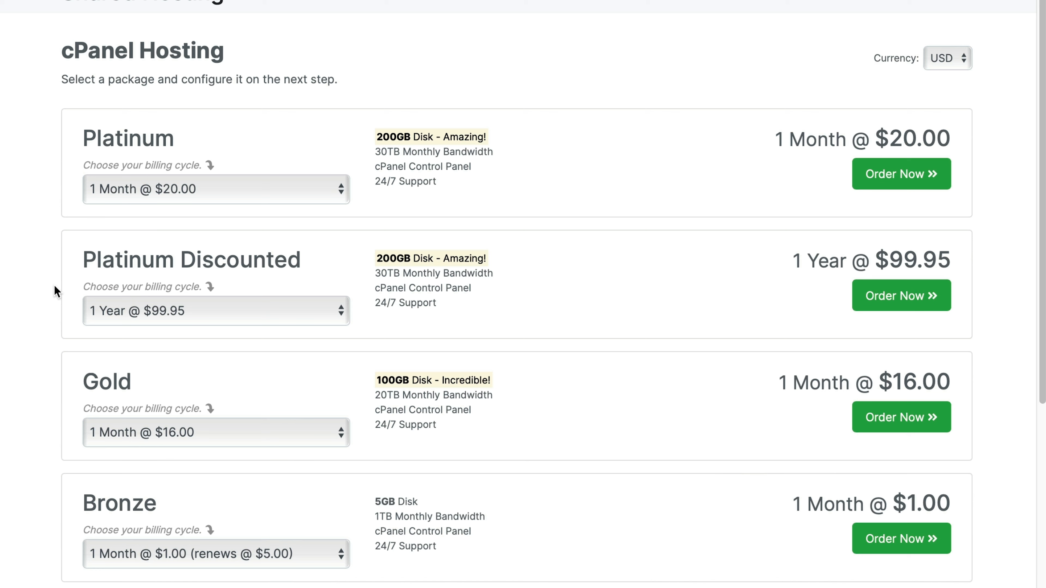
{"action": "left_click", "coordinate": [275, 311]}
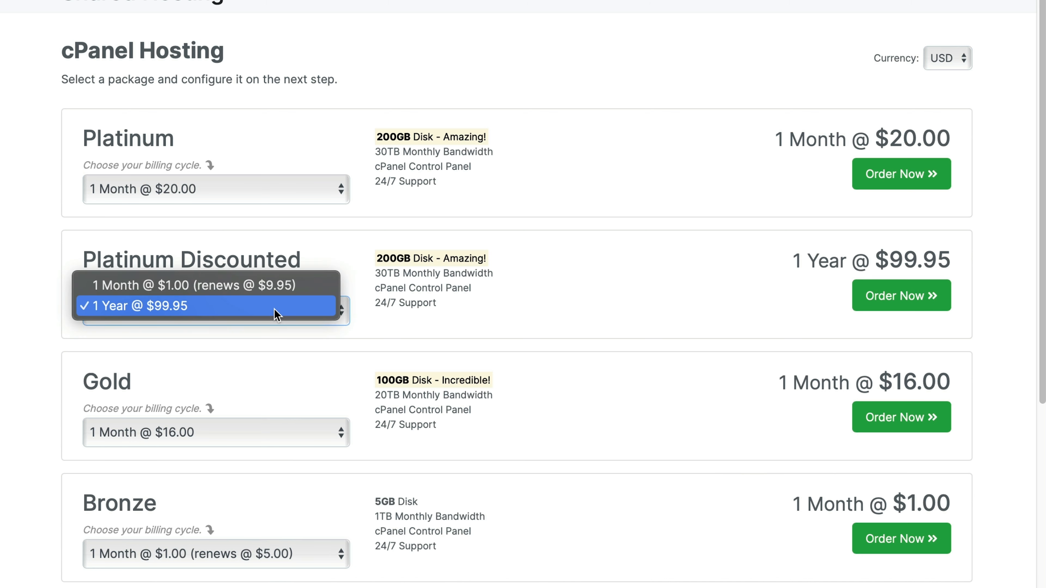
{"action": "left_click", "coordinate": [275, 313]}
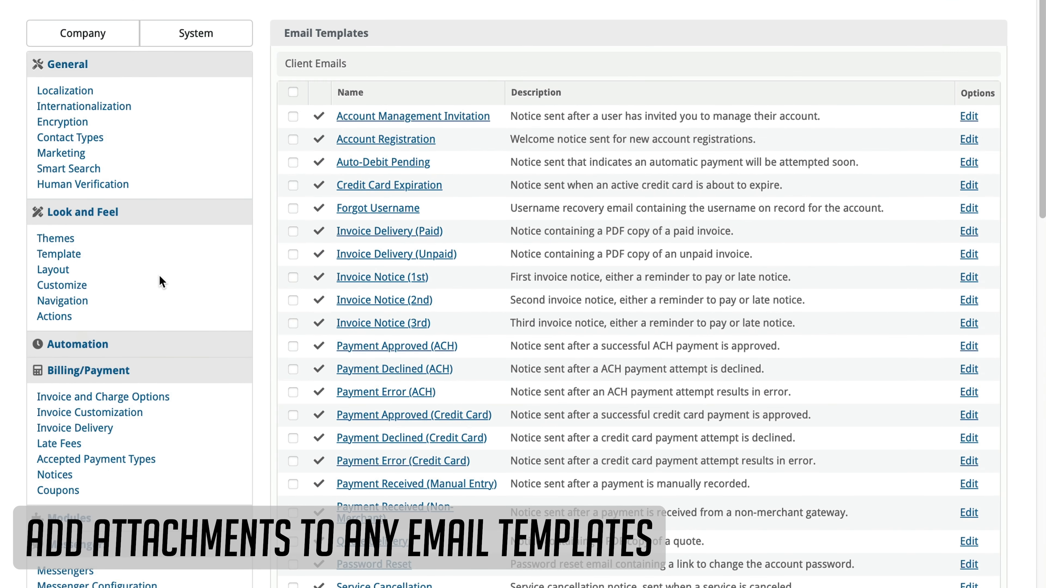
- Upload Terms.pdf as an additional attachment on the Invoice Delivery (Unpaid) email template
{"action": "left_click", "coordinate": [407, 253]}
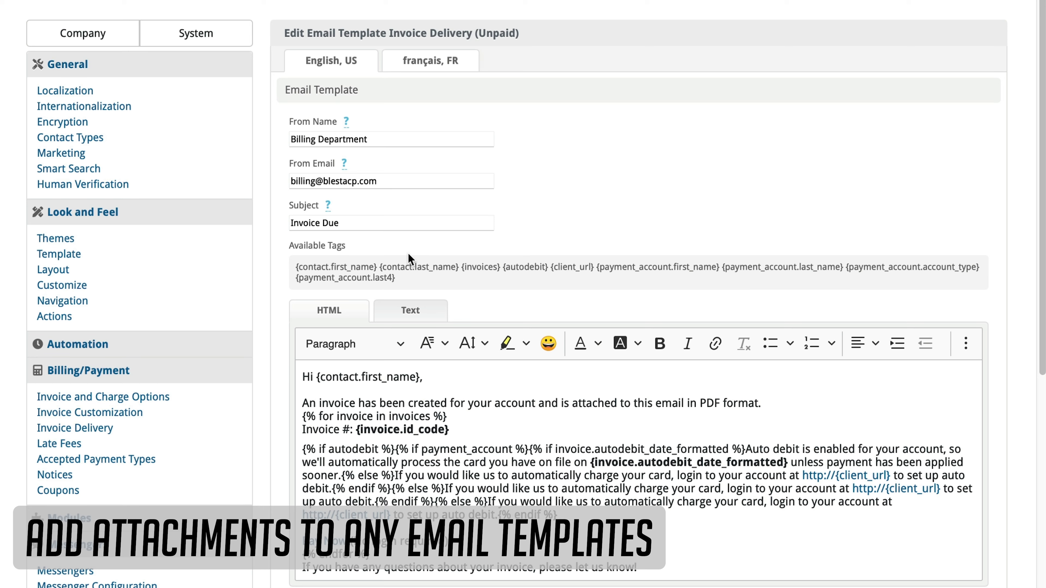
{"action": "scroll", "coordinate": [411, 256], "scroll_direction": "down", "scroll_amount": 10}
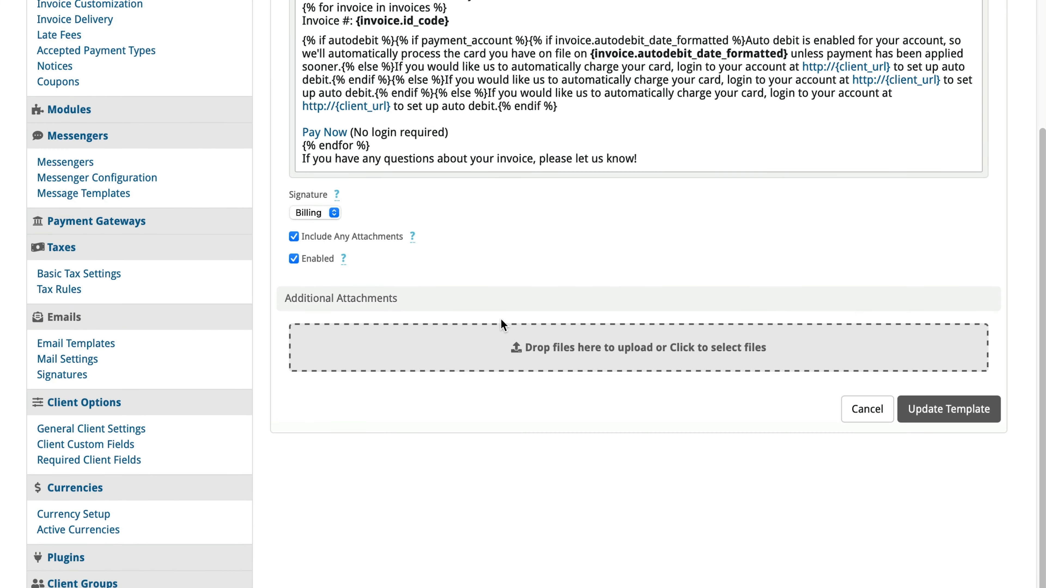
{"action": "left_click", "coordinate": [530, 349]}
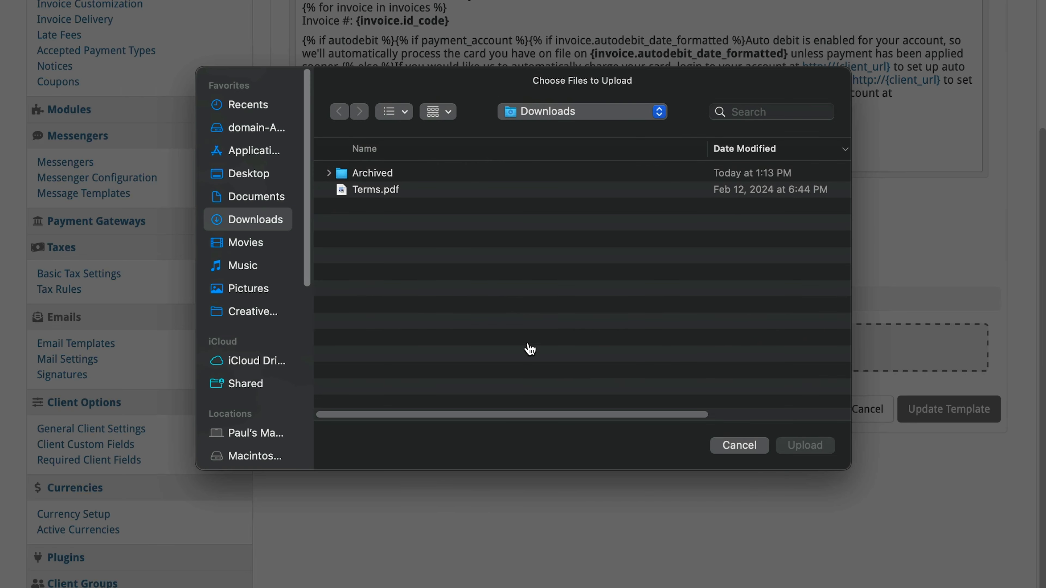
{"action": "left_click", "coordinate": [379, 193]}
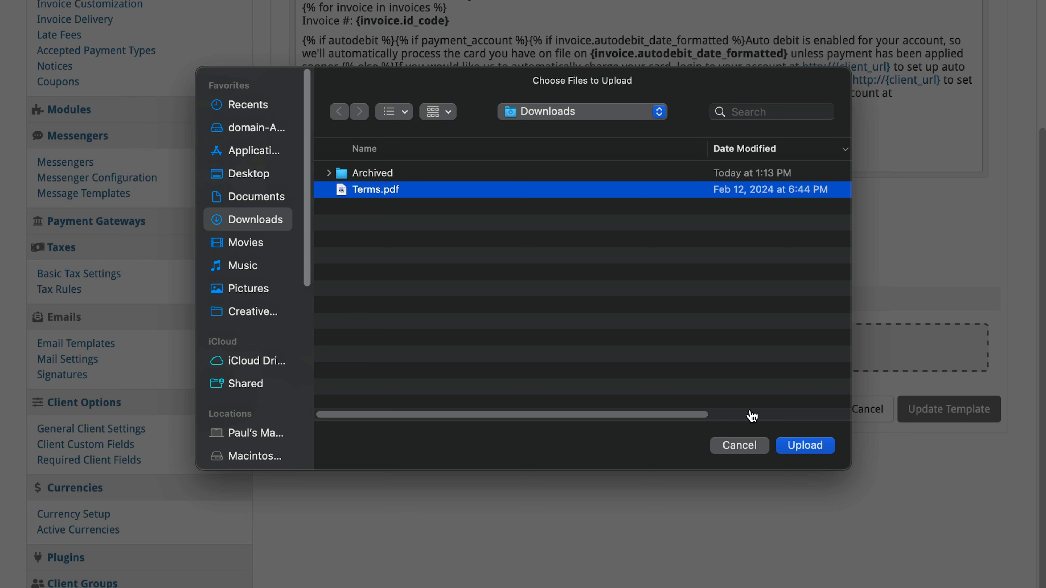
{"action": "left_click", "coordinate": [804, 446]}
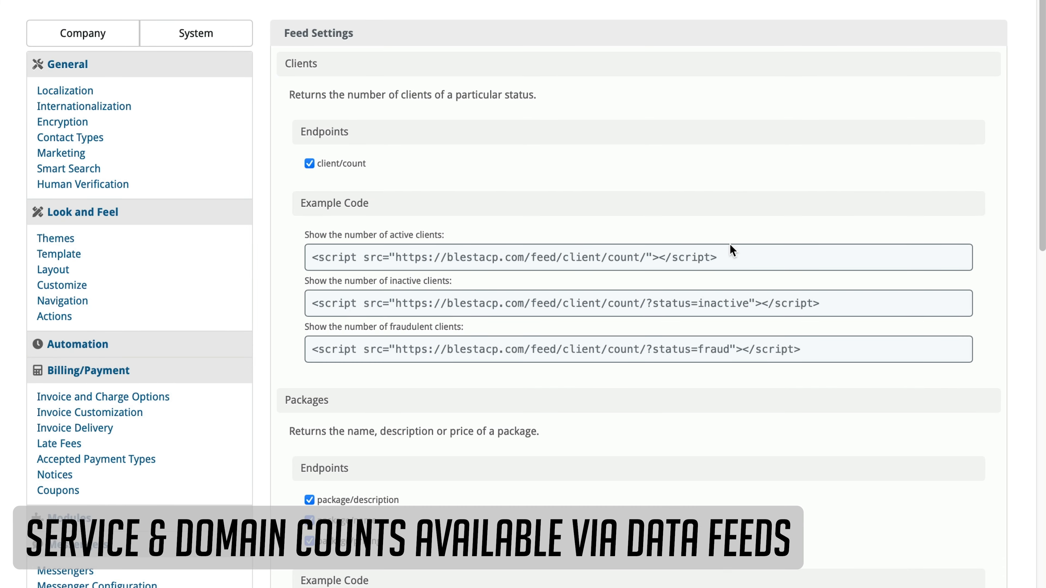
- Review the service and domain count endpoints in the data feed settings
{"action": "scroll", "coordinate": [730, 244], "scroll_direction": "down", "scroll_amount": 10}
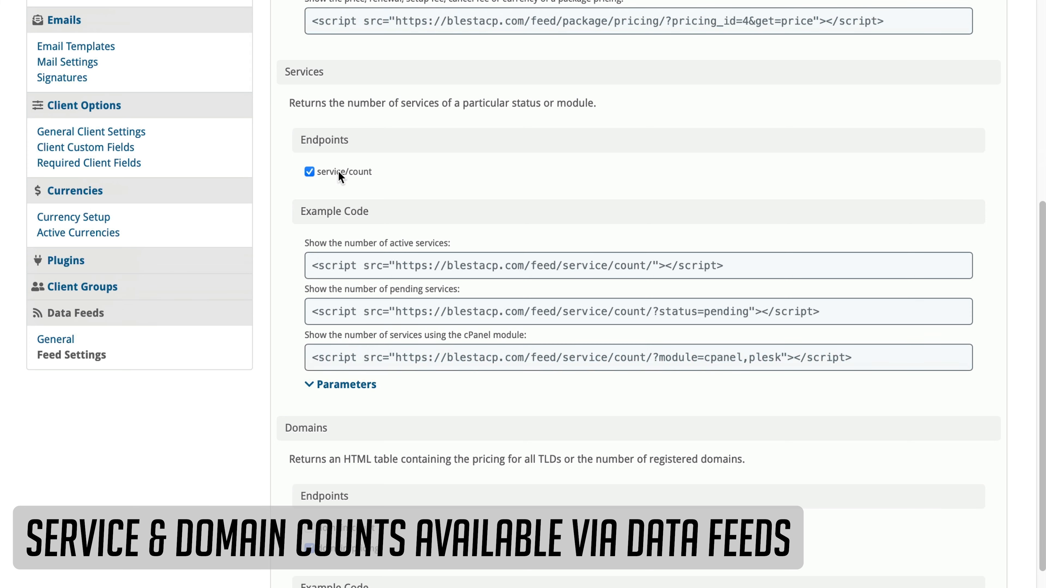
{"action": "left_click_drag", "start_coordinate": [339, 264], "coordinate": [782, 263]}
{"action": "left_click", "coordinate": [798, 263]}
{"action": "scroll", "coordinate": [768, 288], "scroll_direction": "down", "scroll_amount": 3}
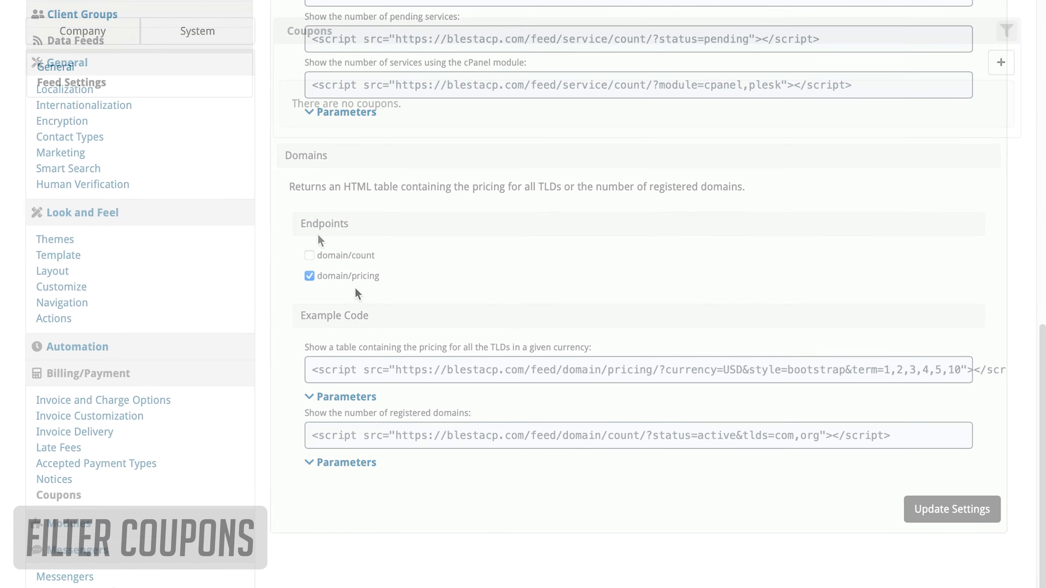
- Open the coupon filter and review its Discount Type, Currency and Package Group options
{"action": "left_click", "coordinate": [1007, 31]}
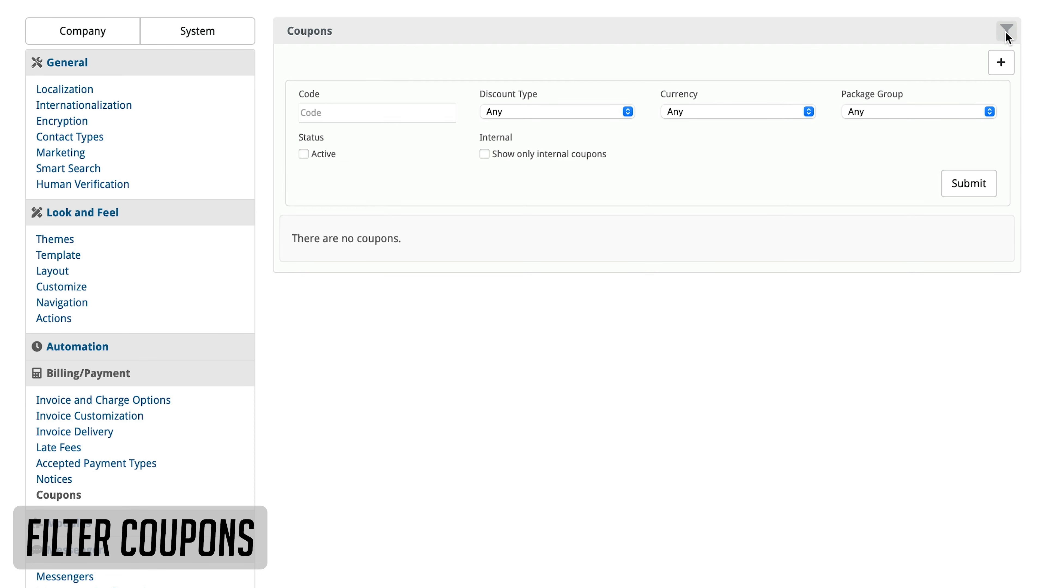
{"action": "left_click", "coordinate": [626, 111]}
{"action": "left_click", "coordinate": [656, 120]}
{"action": "left_click", "coordinate": [719, 115]}
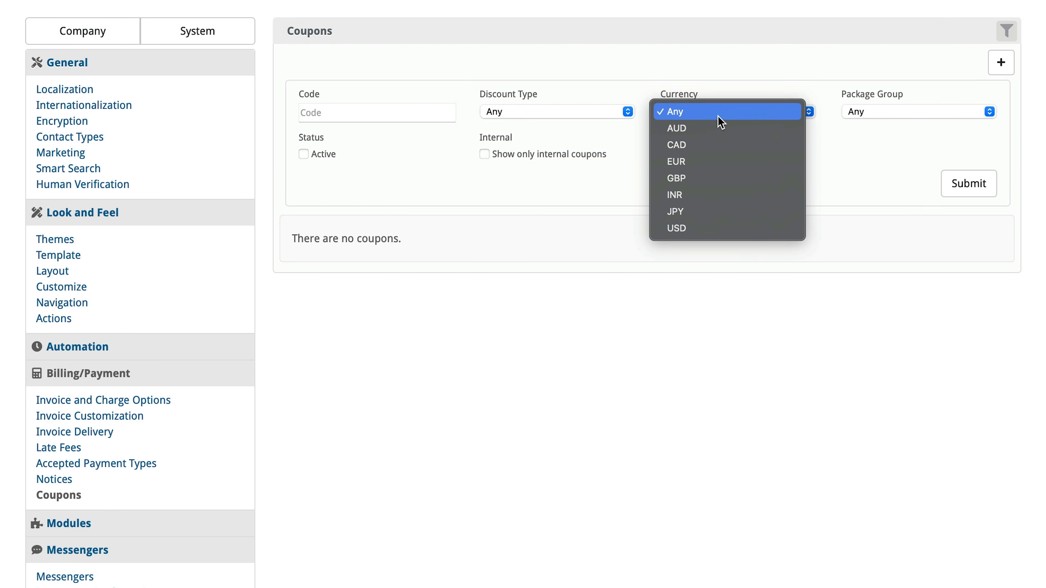
{"action": "left_click", "coordinate": [777, 117]}
{"action": "left_click", "coordinate": [876, 115]}
{"action": "left_click", "coordinate": [876, 115]}
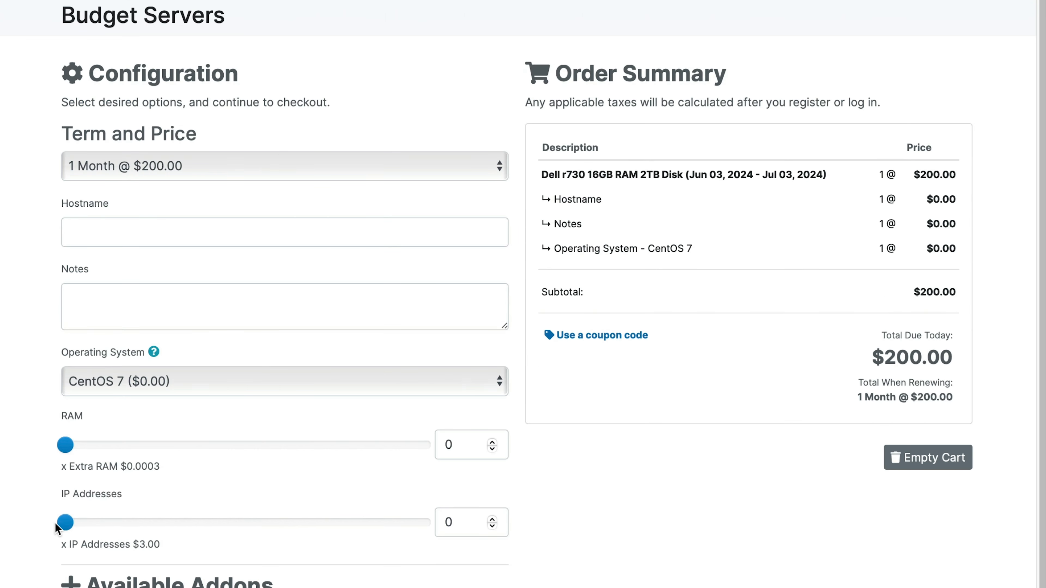
{"action": "left_click_drag", "start_coordinate": [66, 523], "coordinate": [92, 527]}
{"action": "left_click", "coordinate": [457, 522]}
{"action": "left_click_drag", "start_coordinate": [465, 522], "coordinate": [420, 527]}
{"action": "type", "text": "26"}
{"action": "left_click", "coordinate": [584, 562]}
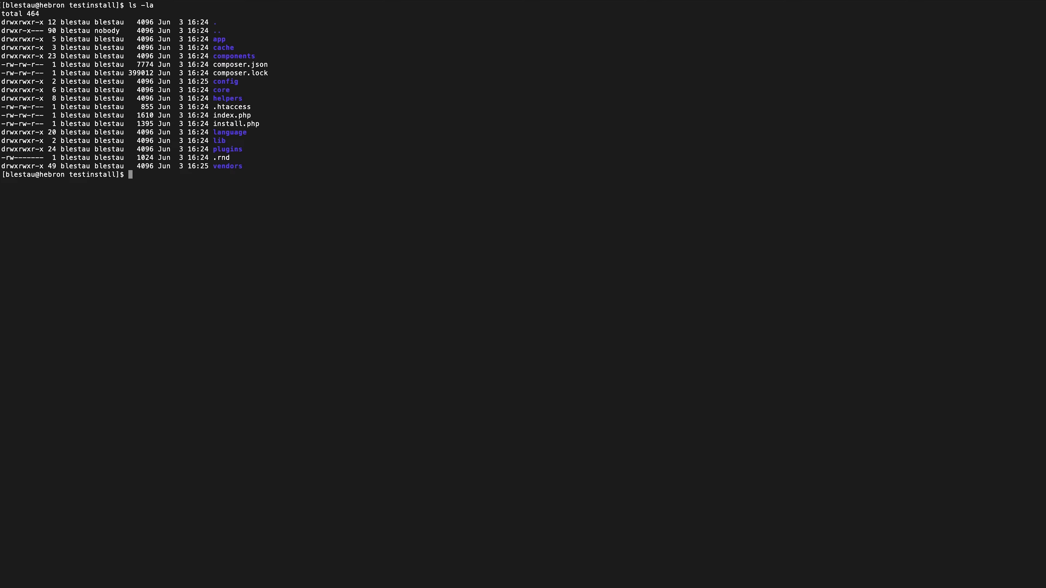
- Check the installed PHP version in the terminal with php -v
{"action": "type", "text": "php -v"}
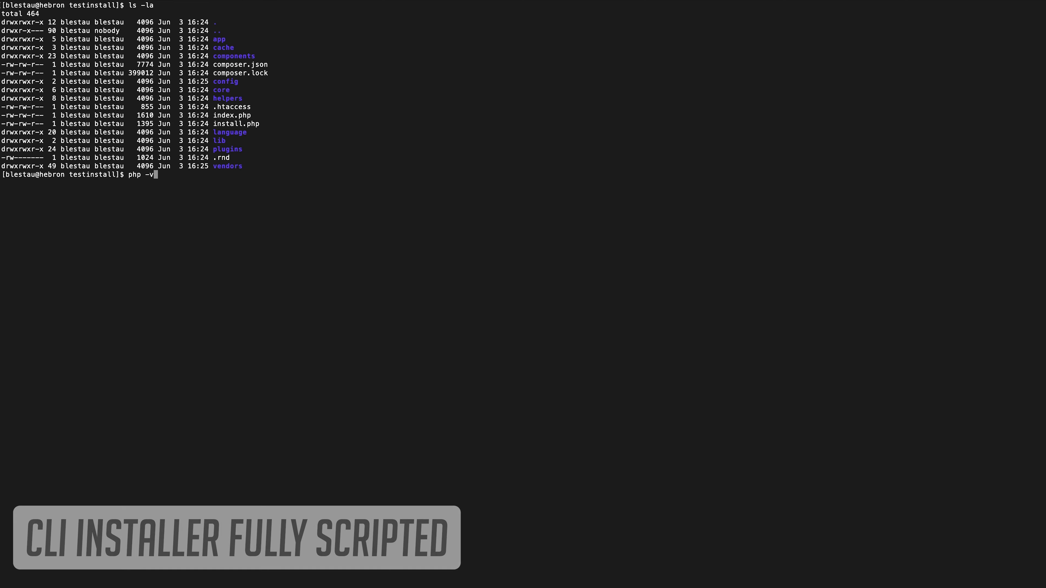
{"action": "key", "text": "Return"}
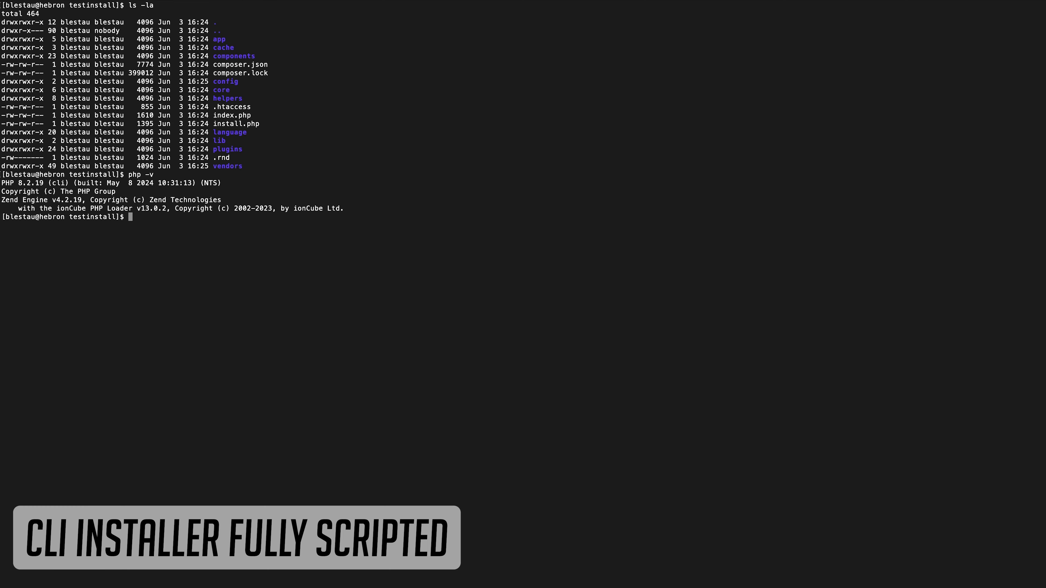
- Paste and run the Blesta CLI install command with database credentials, hostname, docroot, domain and admin account password
{"action": "right_click", "coordinate": [461, 412]}
{"action": "left_click", "coordinate": [479, 430]}
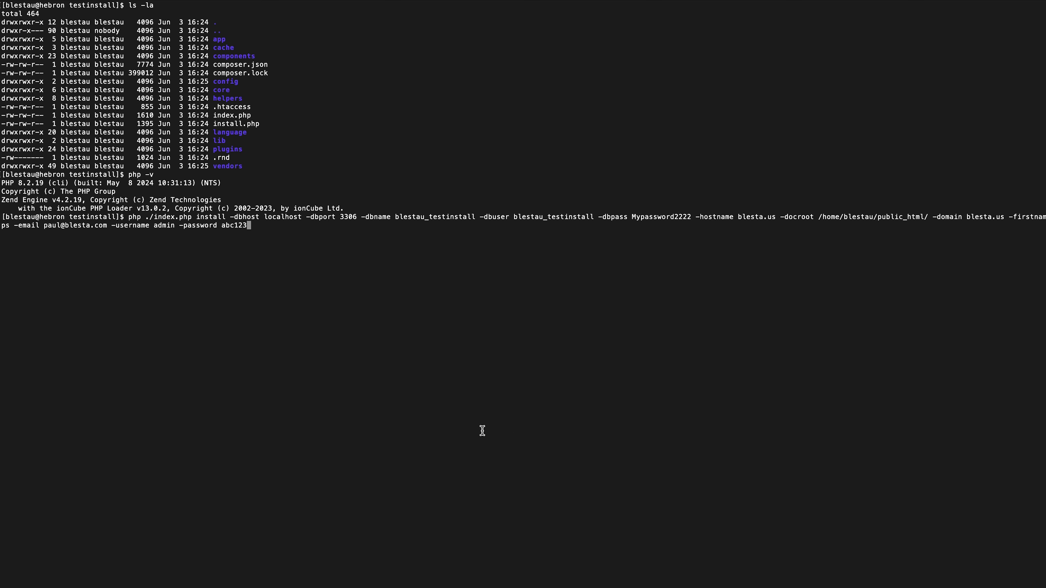
{"action": "key", "text": "Return"}
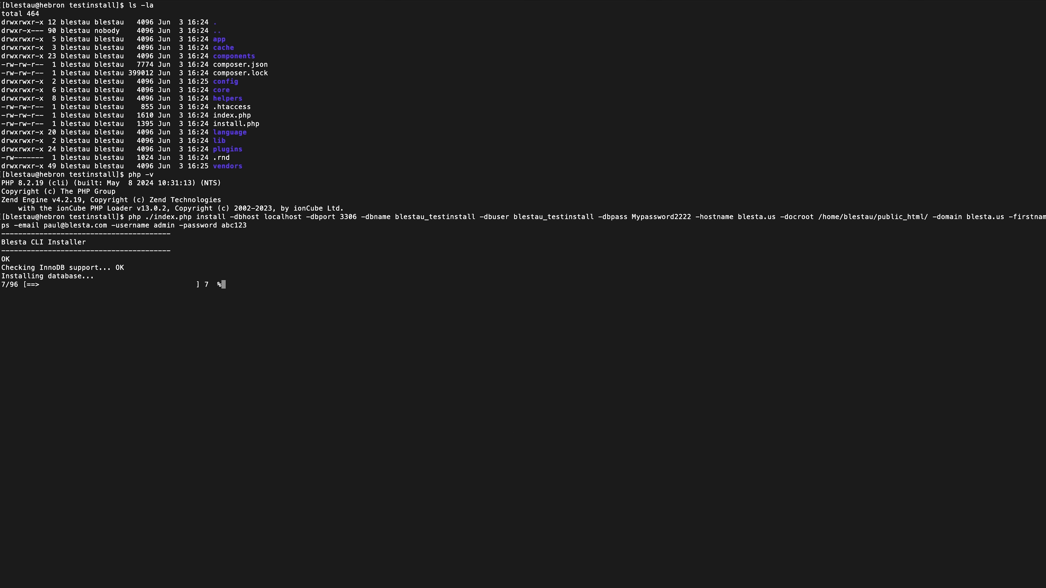